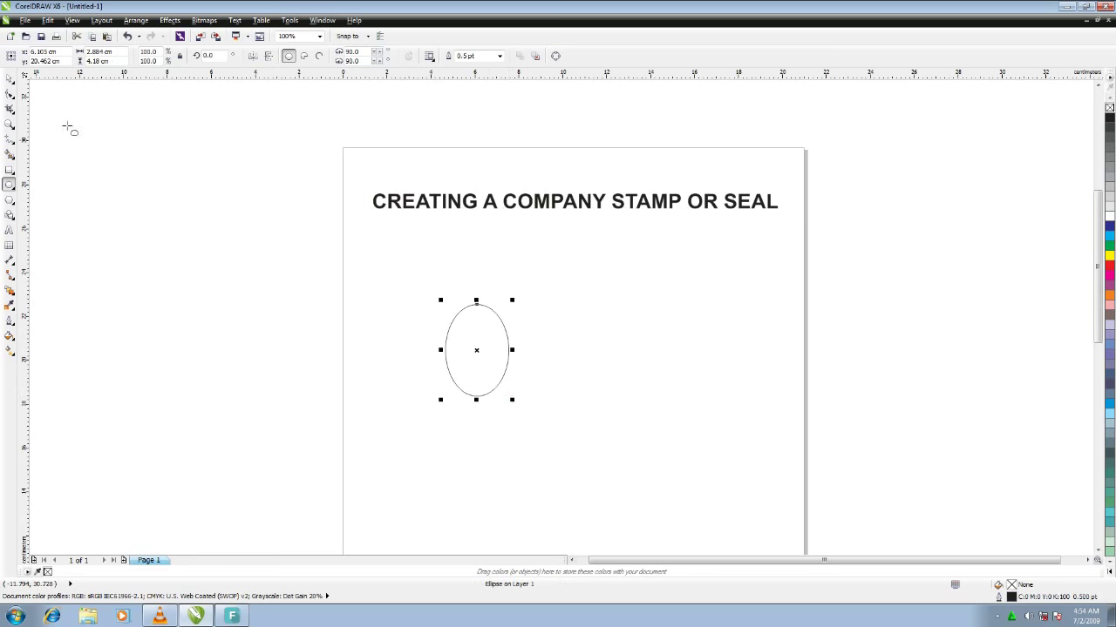
Delete the ellipse on the page and draw a circle about 6.14 cm in diameter in the empty area left of the page
key("Delete")
left_click_drag(194, 309, 237, 376)
key("Escape")
left_click(9, 79)
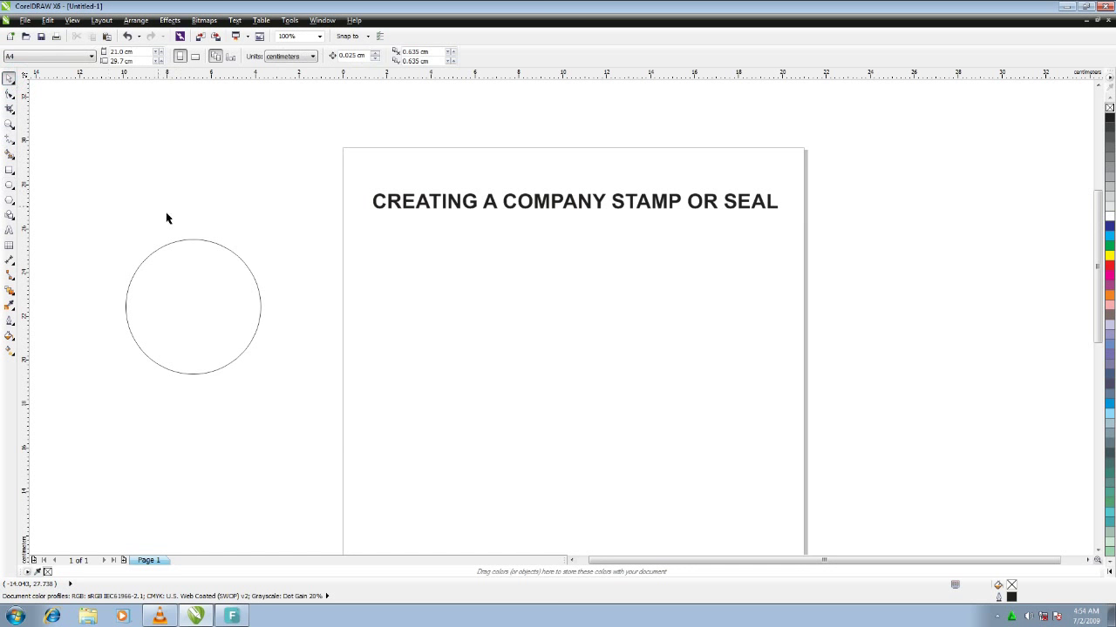
Set the circle's width and height to 4.1 cm
left_click(190, 241)
double_click(98, 52)
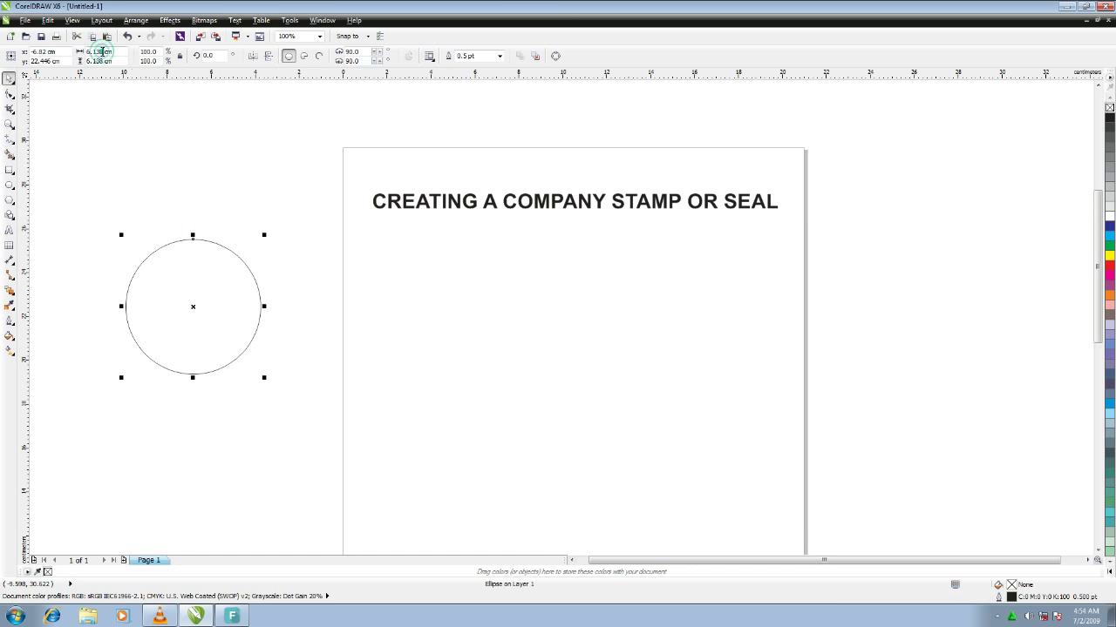
type("4")
double_click(103, 61)
type("4.1")
key("Return")
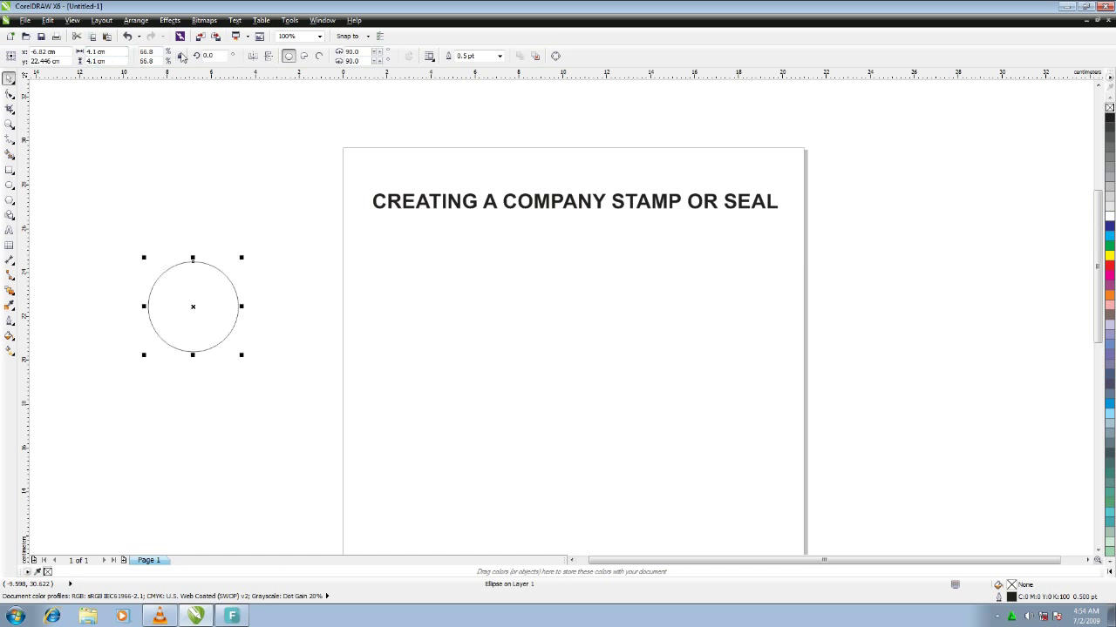
Set the circle's outline width to 1.5 pt
left_click(500, 55)
left_click(464, 97)
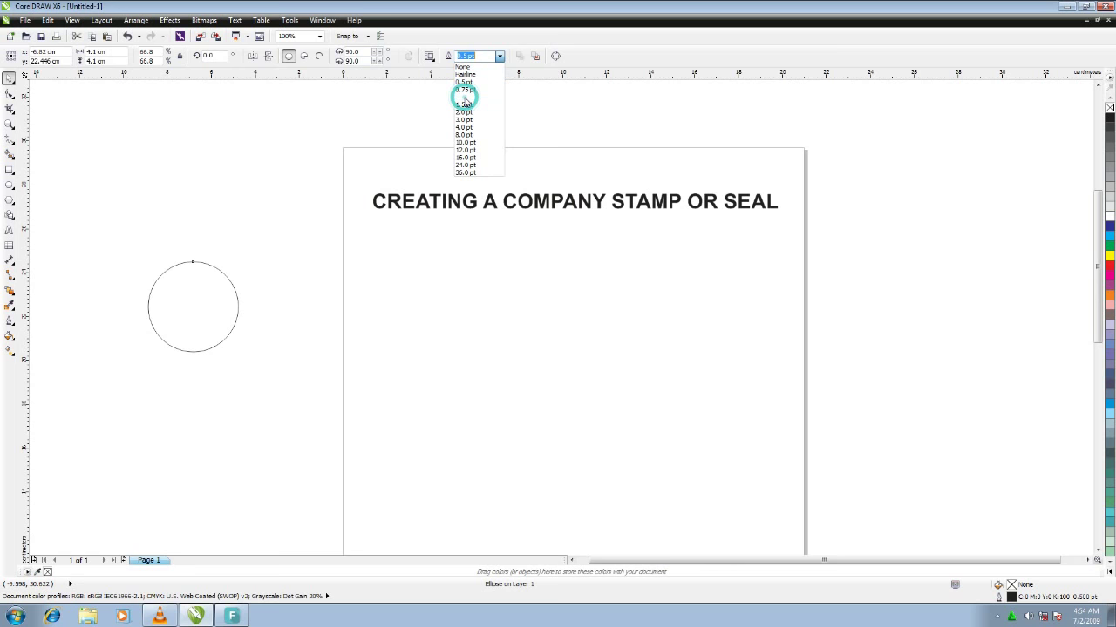
left_click(499, 56)
left_click(464, 105)
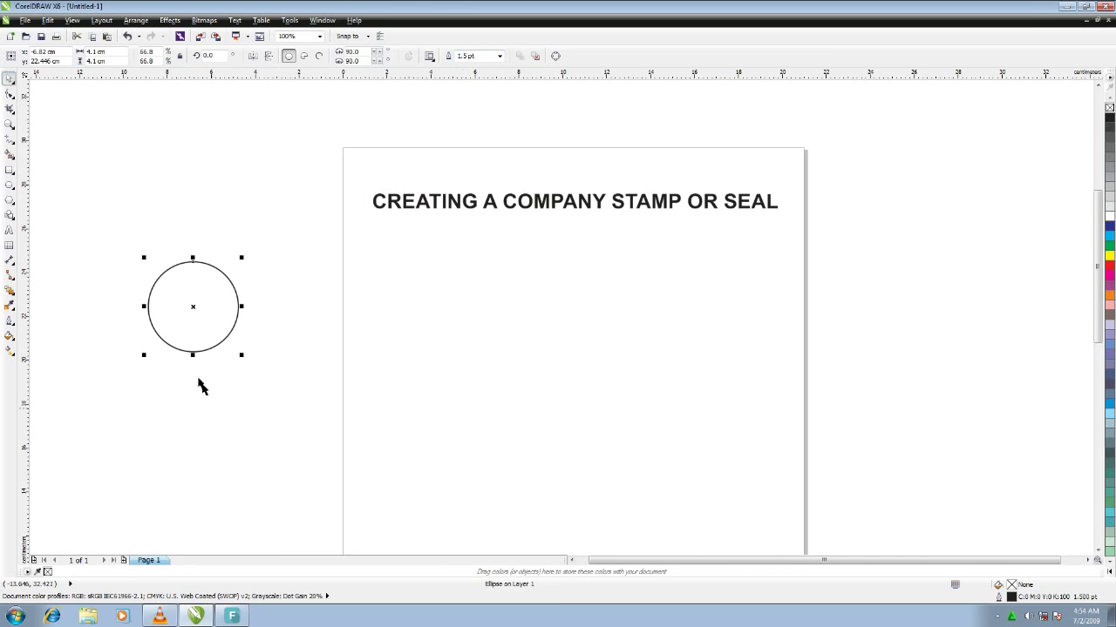
Move the circle onto the page, below the title text
left_click_drag(239, 307, 590, 312)
scroll(590, 312, "up", 1)
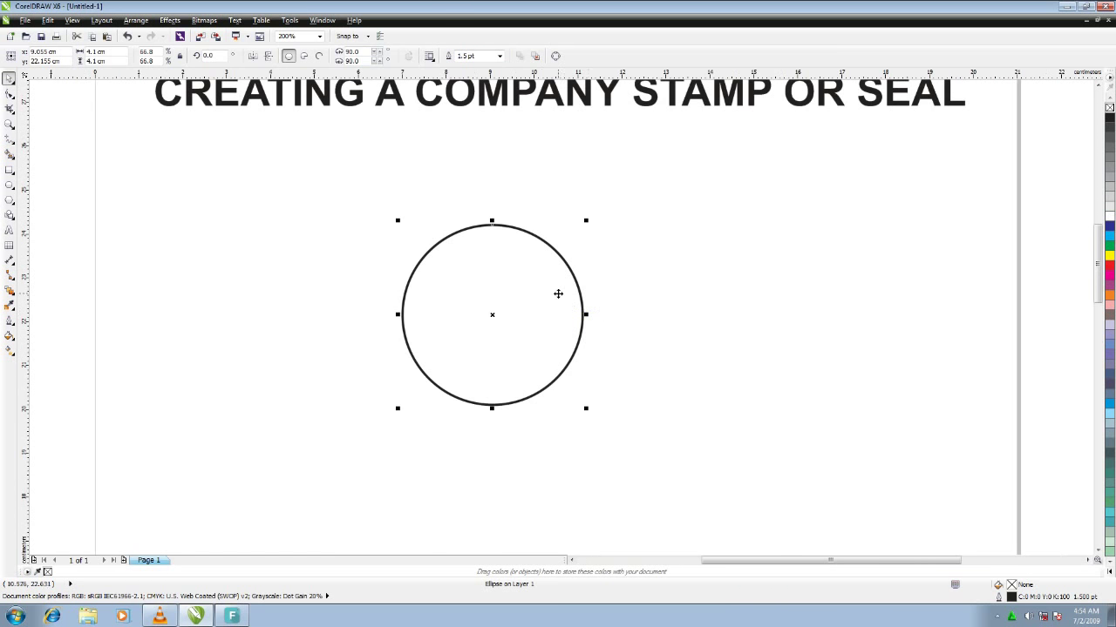
left_click_drag(492, 312, 496, 313)
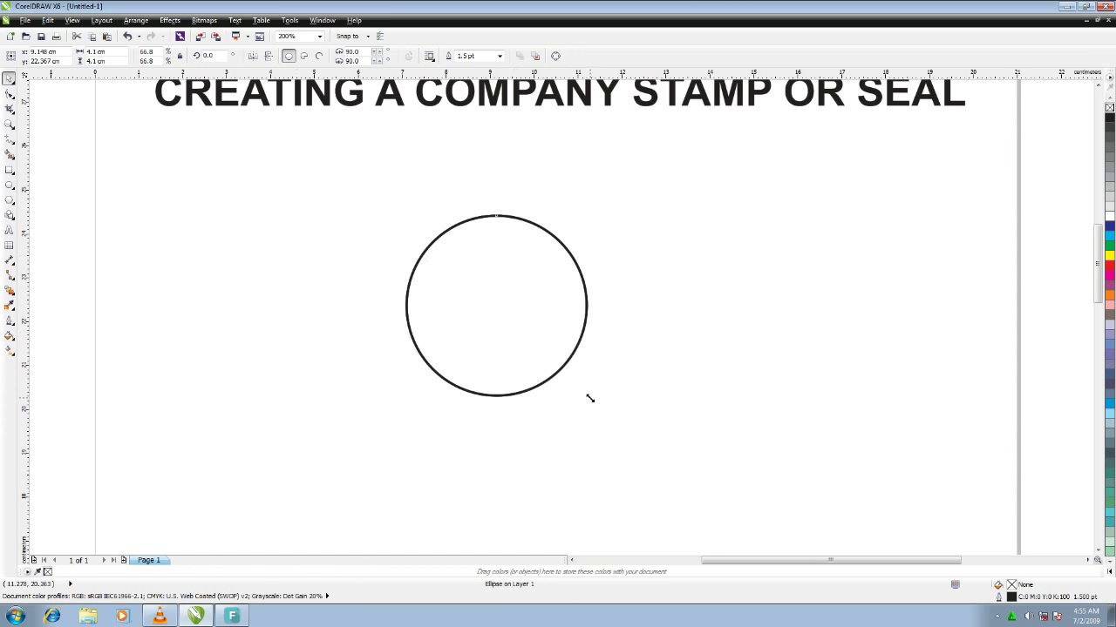
Create a smaller concentric copy of the circle, sized 3.85 cm, with a 1.0 pt outline
left_click_drag(590, 398, 577, 386)
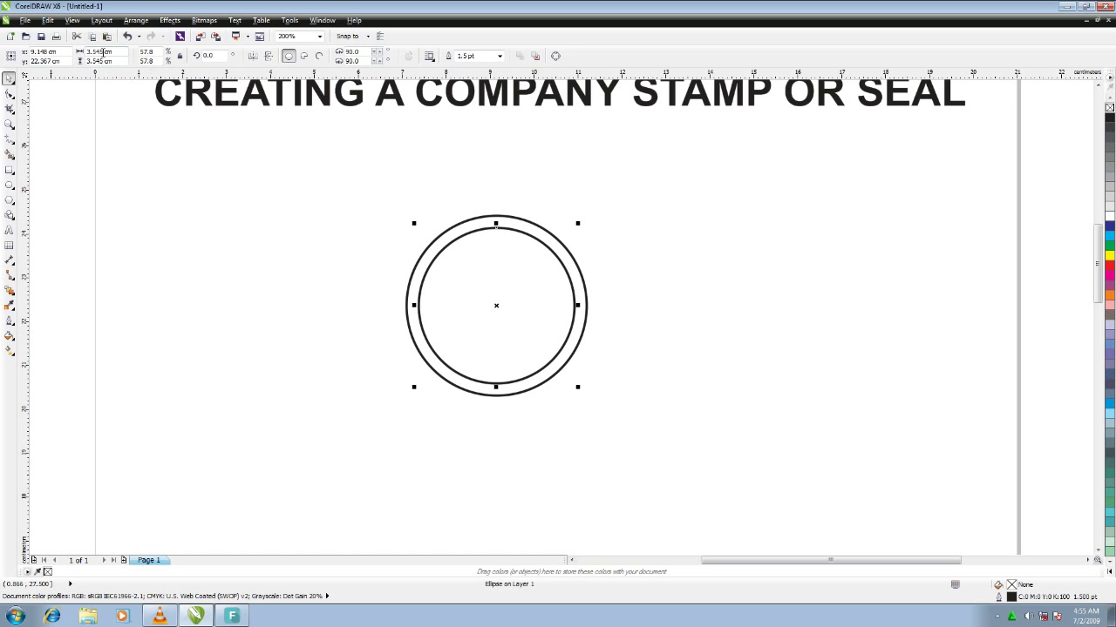
double_click(103, 51)
type("3.")
left_click(499, 55)
left_click(475, 100)
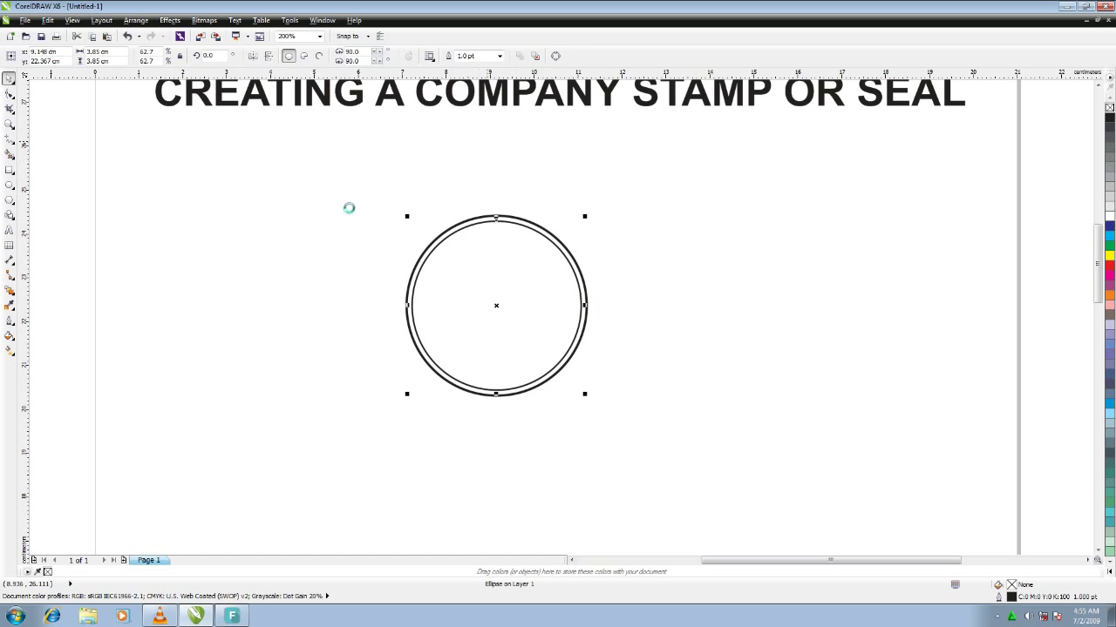
Create another concentric copy inside the 3.85 cm circle and size it to 2.85 cm in width and height
left_click_drag(584, 397, 580, 386)
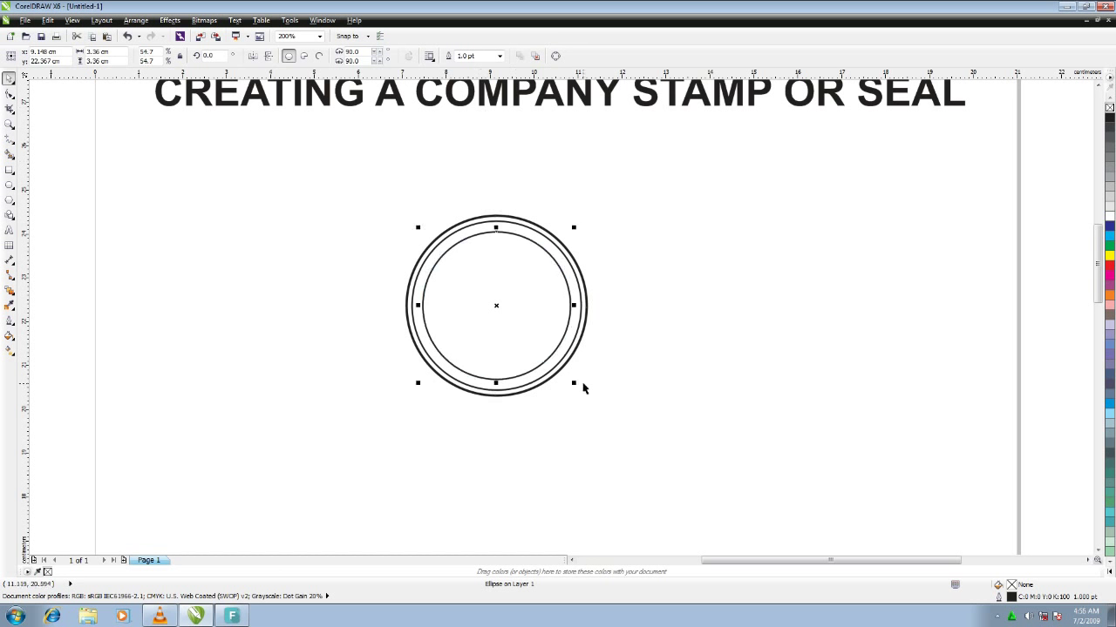
double_click(89, 53)
type("2")
double_click(88, 61)
key("Return")
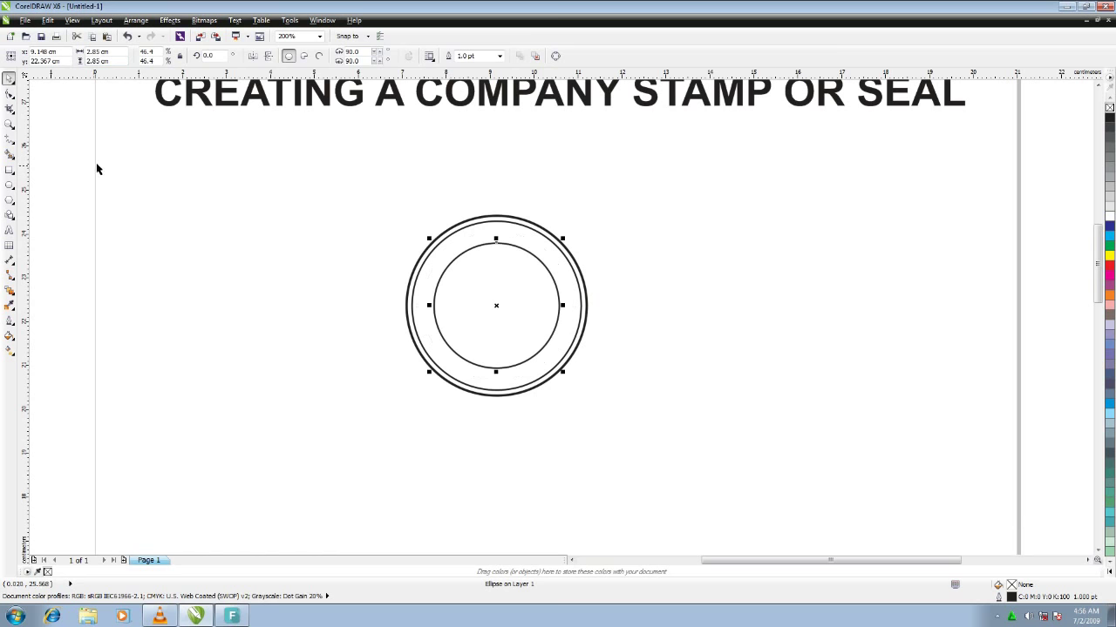
Draw a rectangle, size it to 2.3 by 1.2 cm, and place it in the middle of the concentric circles
left_click(9, 171)
left_click_drag(154, 229, 242, 276)
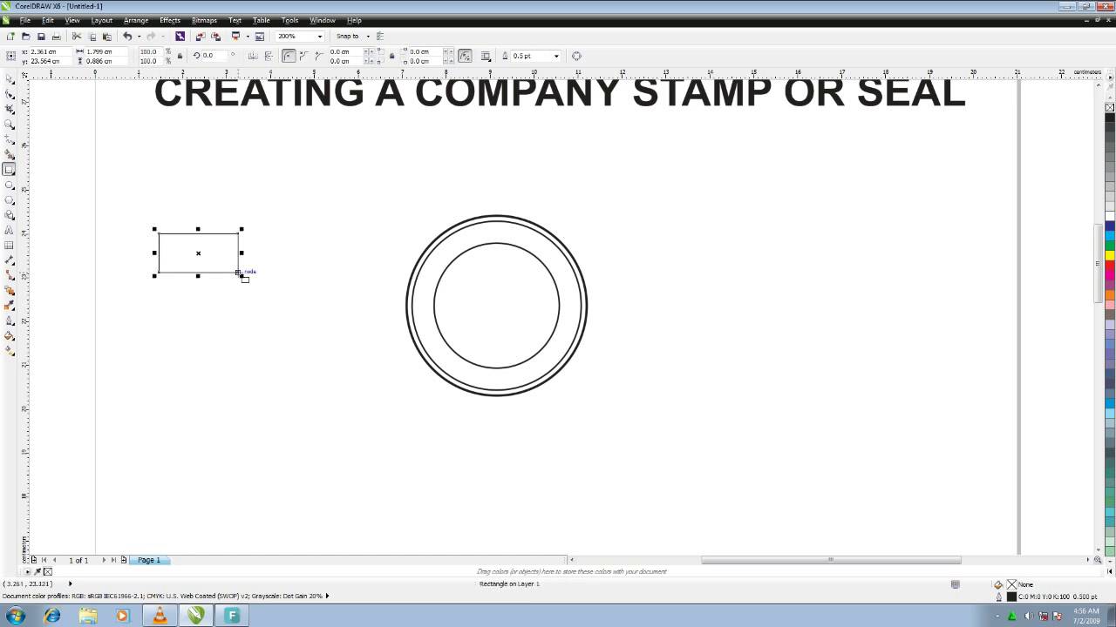
double_click(104, 51)
type("2")
double_click(98, 61)
type("1.")
key("Return")
key("space")
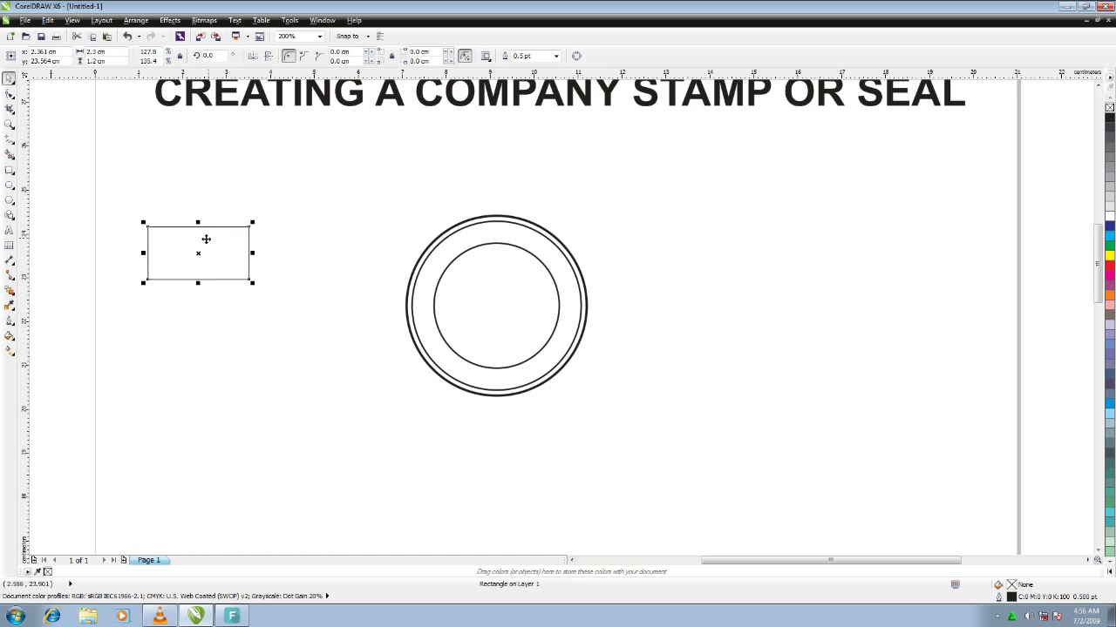
left_click_drag(201, 236, 505, 292)
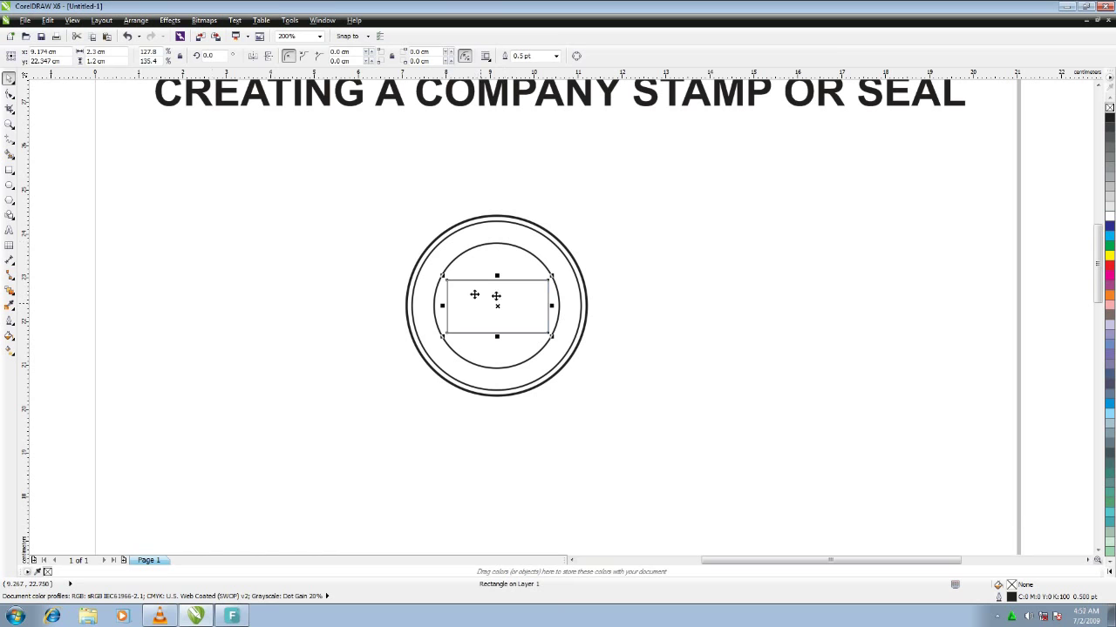
Resize the innermost circle to 2.8 cm in width and height
left_click(485, 245)
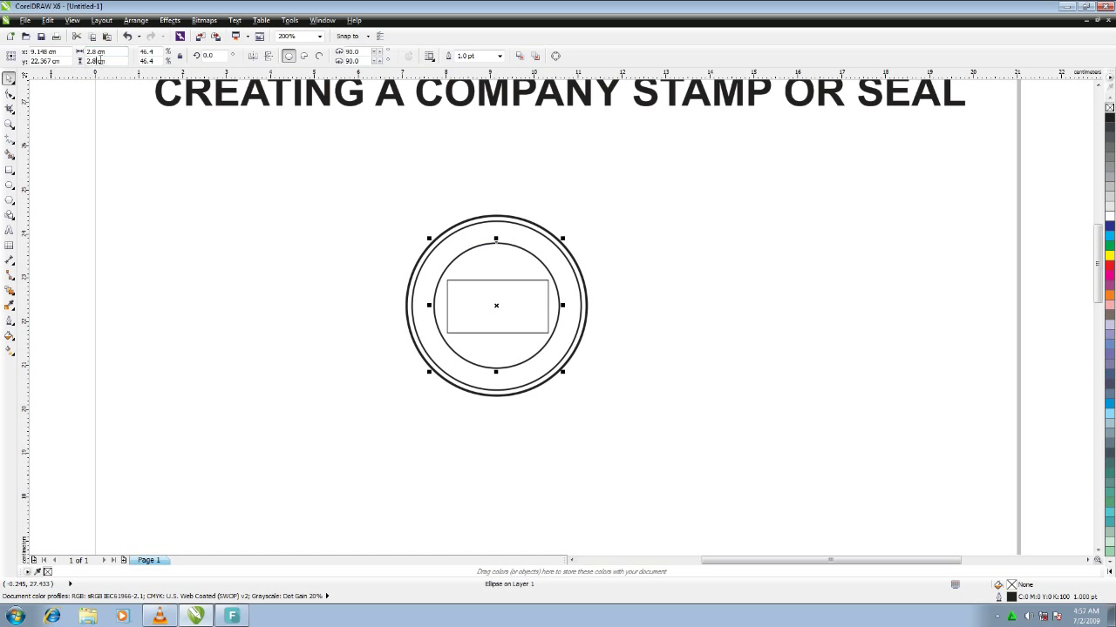
key("Return")
left_click(547, 274)
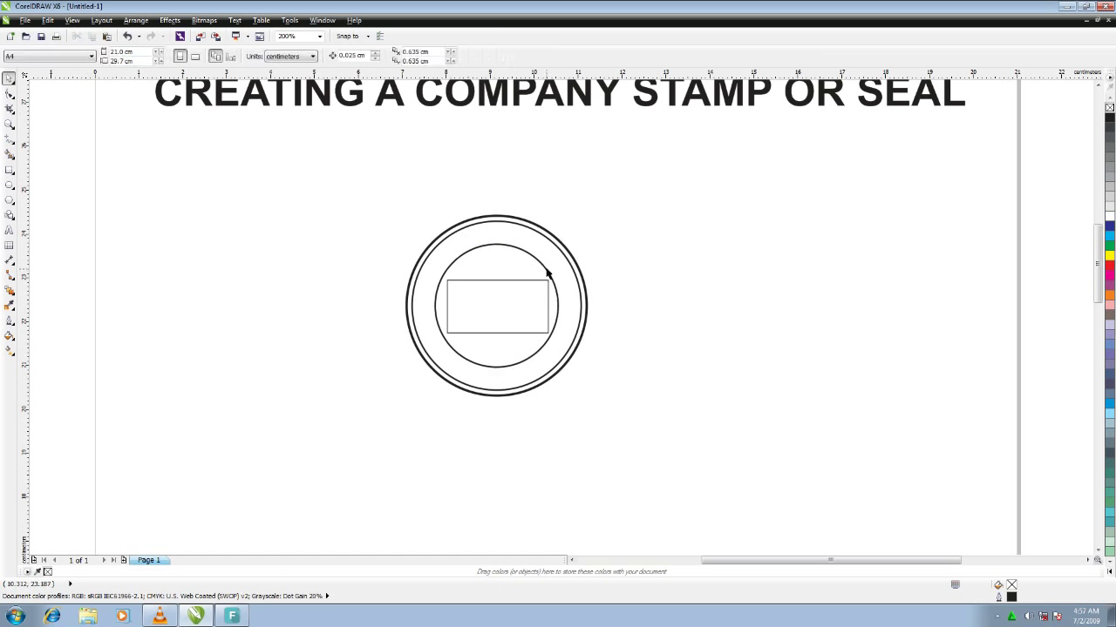
Convert the innermost circle to curves and give it a dash-dot line style
left_click(547, 273)
right_click(547, 273)
left_click(587, 306)
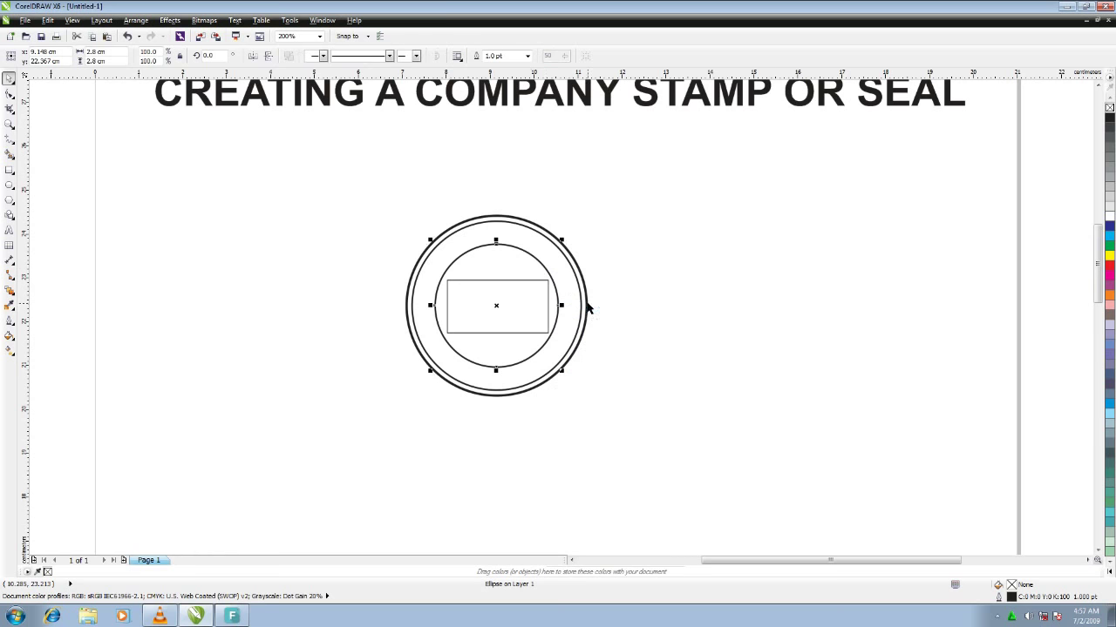
left_click(388, 56)
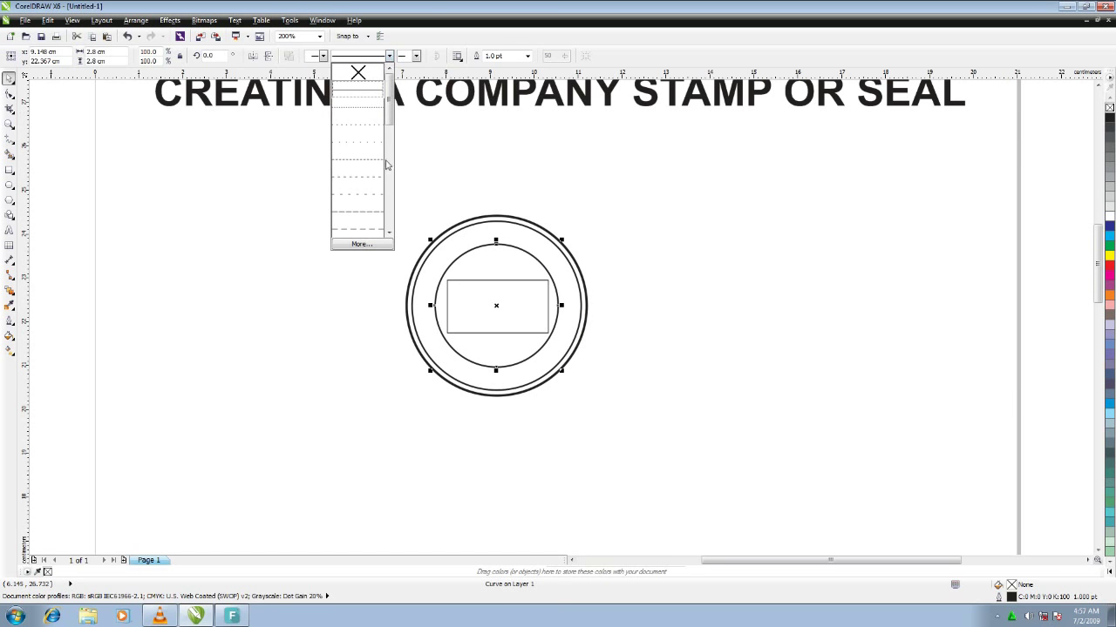
left_click_drag(386, 165, 389, 184)
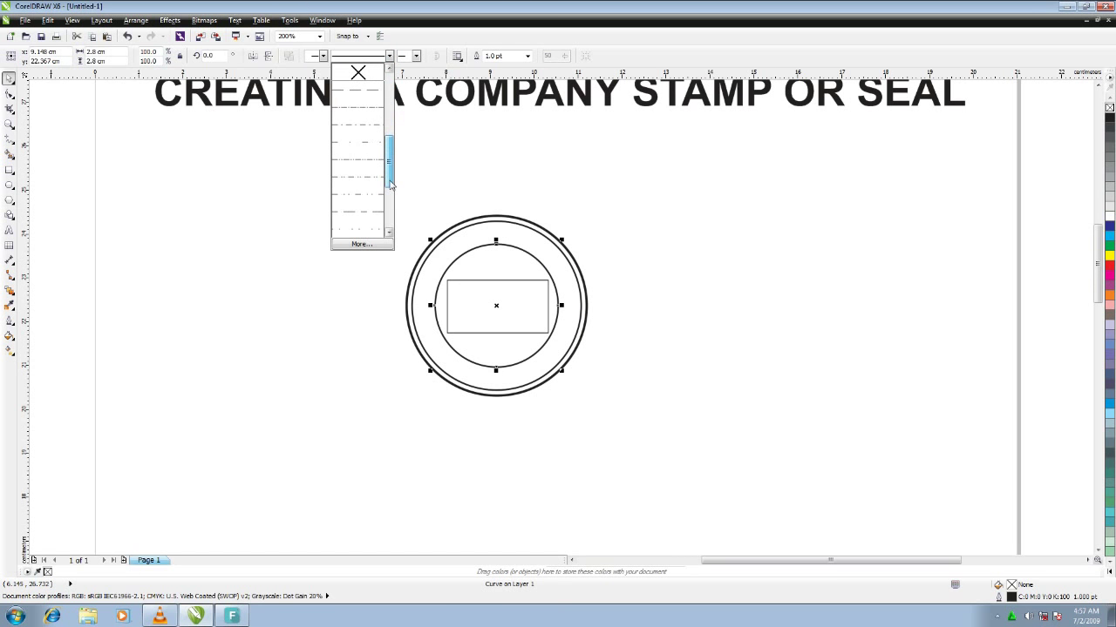
left_click(357, 178)
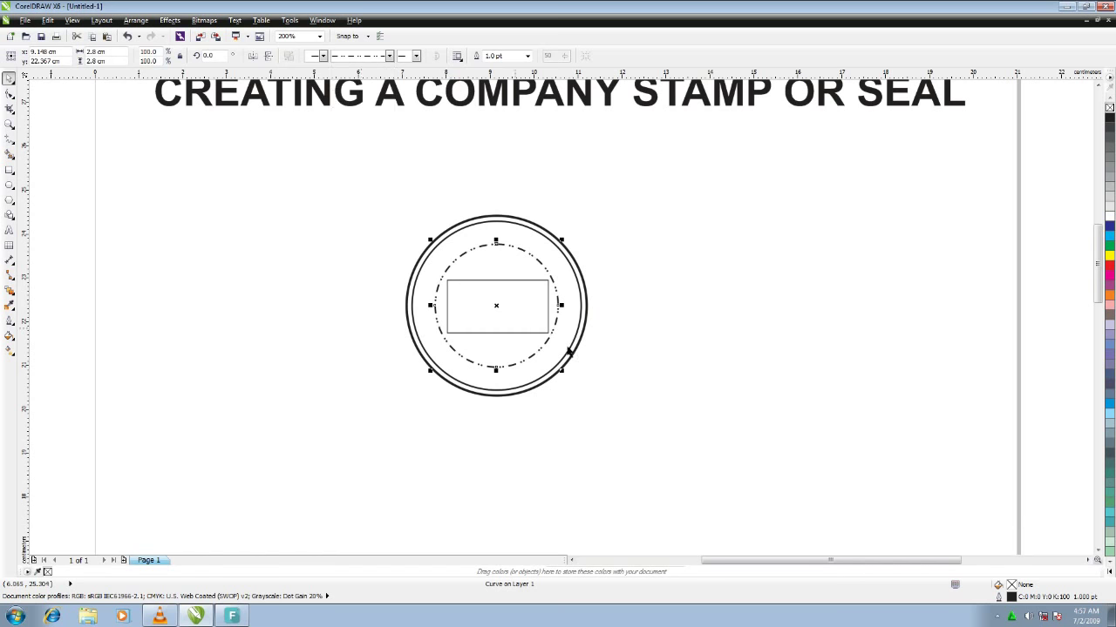
Paste a copy of the 3.85 cm circle and enlarge it from its centre to about 4.66 cm, surrounding the other rings
left_click(568, 350)
left_click(450, 228)
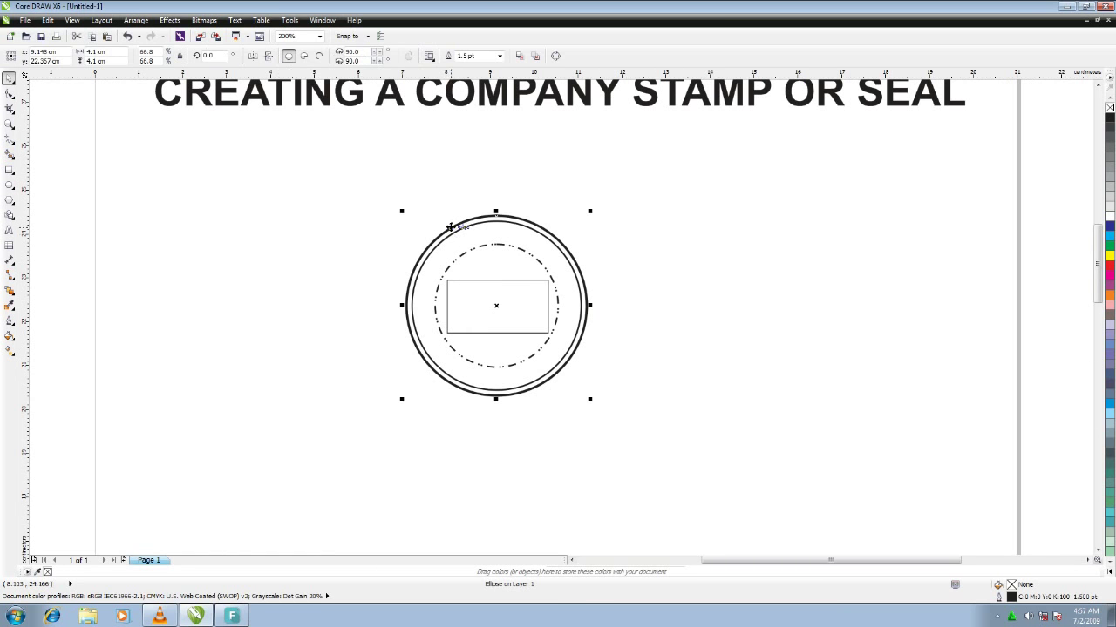
left_click(47, 20)
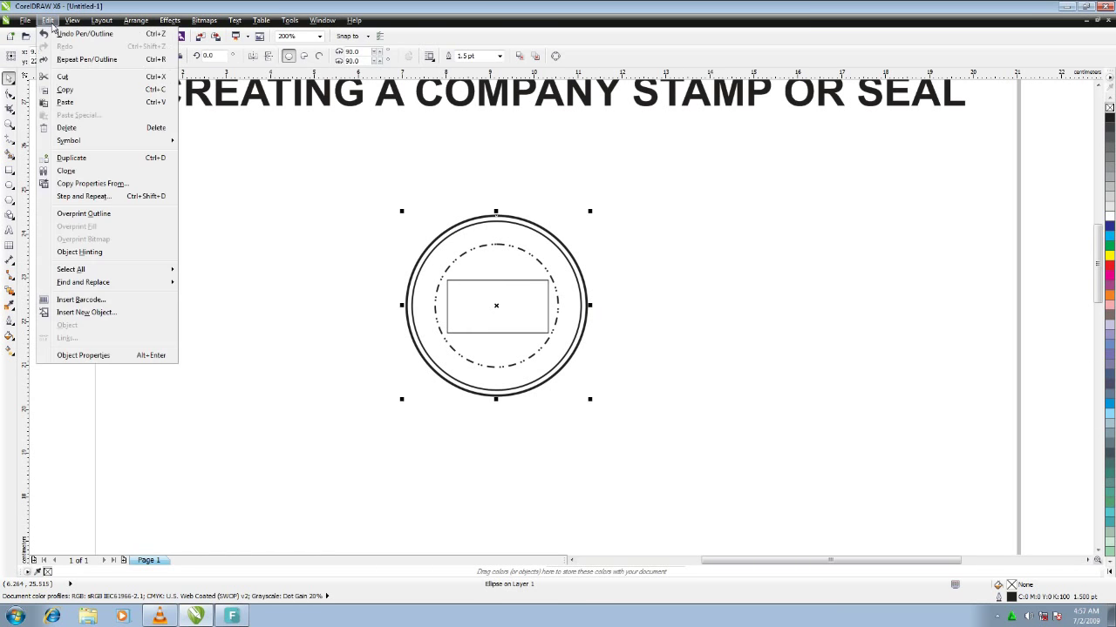
left_click(66, 102)
key("alt+e")
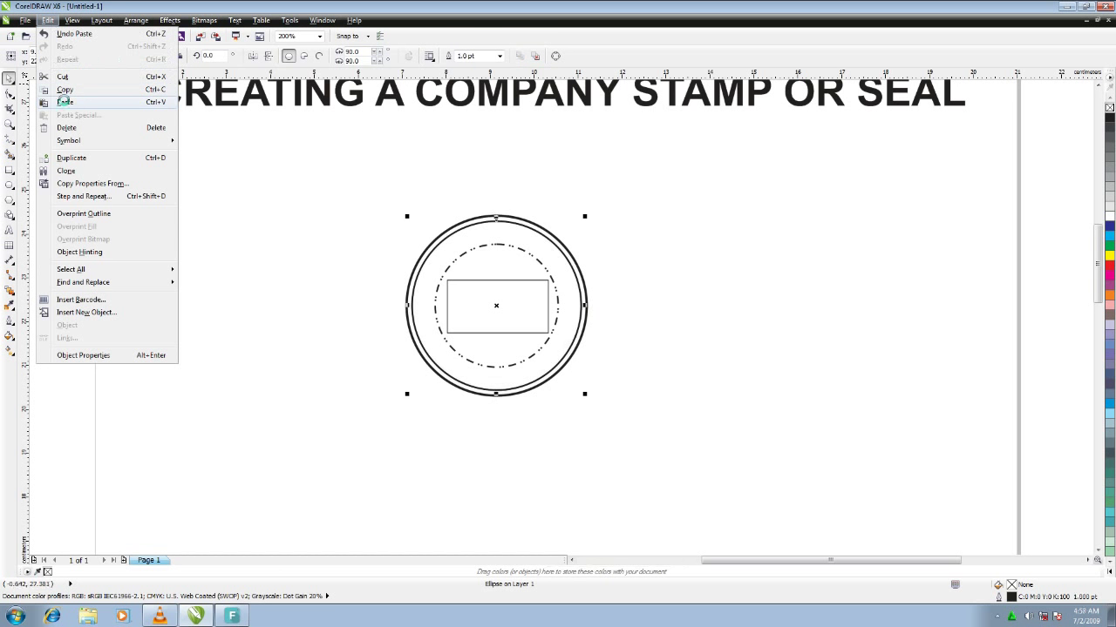
left_click(65, 103)
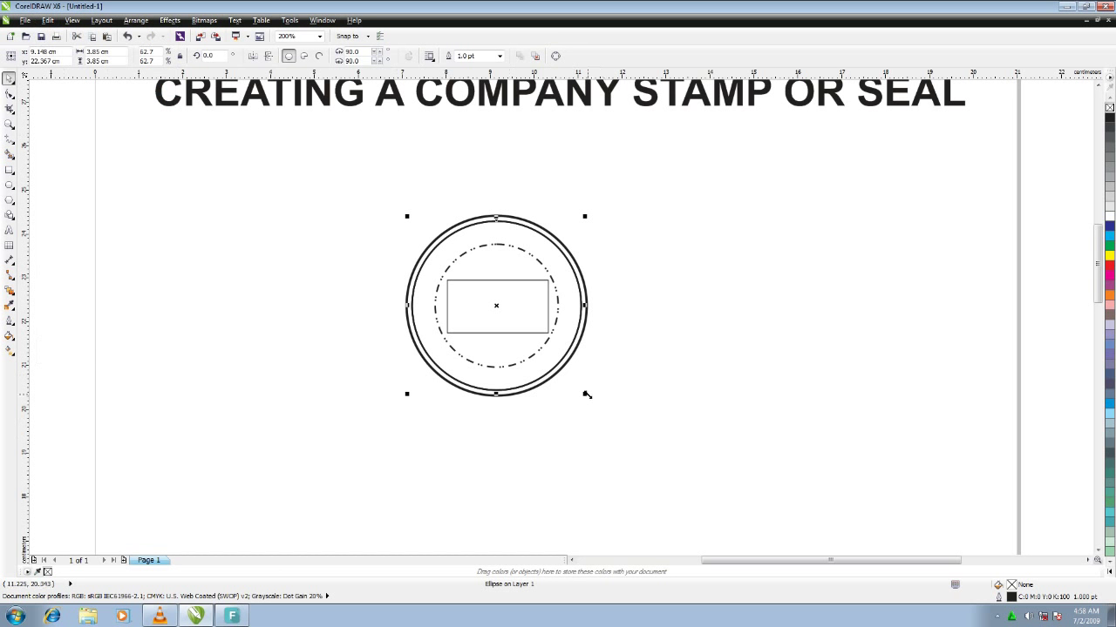
left_click_drag(585, 394, 604, 414)
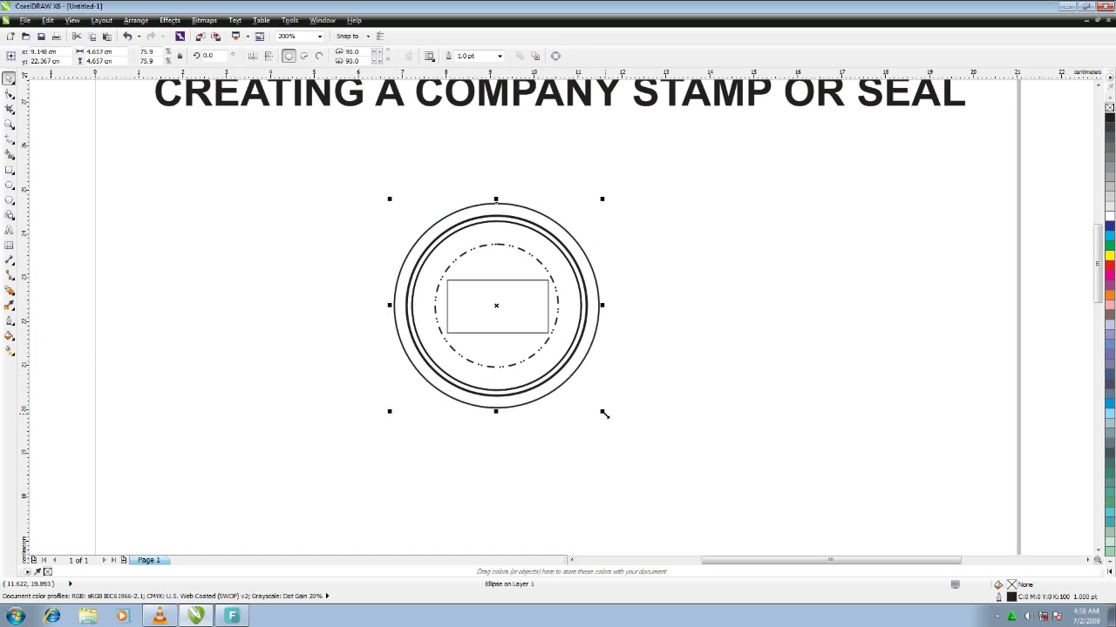
Fill the new outermost circle with the rich black C:75 M:68 Y:65 K:90
left_click(1109, 124)
double_click(1012, 586)
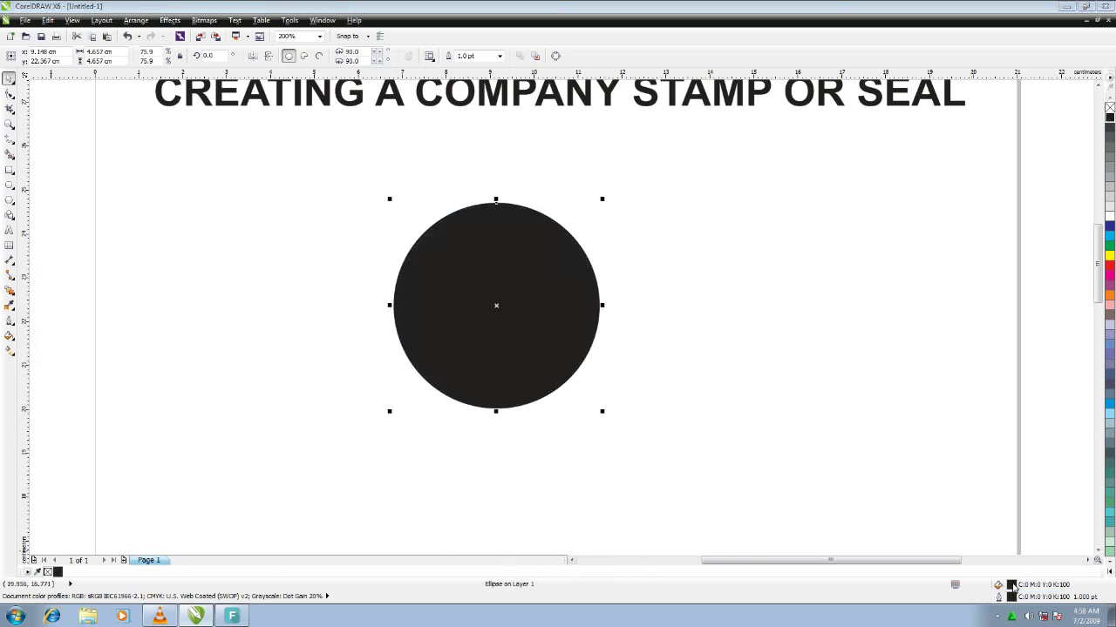
left_click(761, 174)
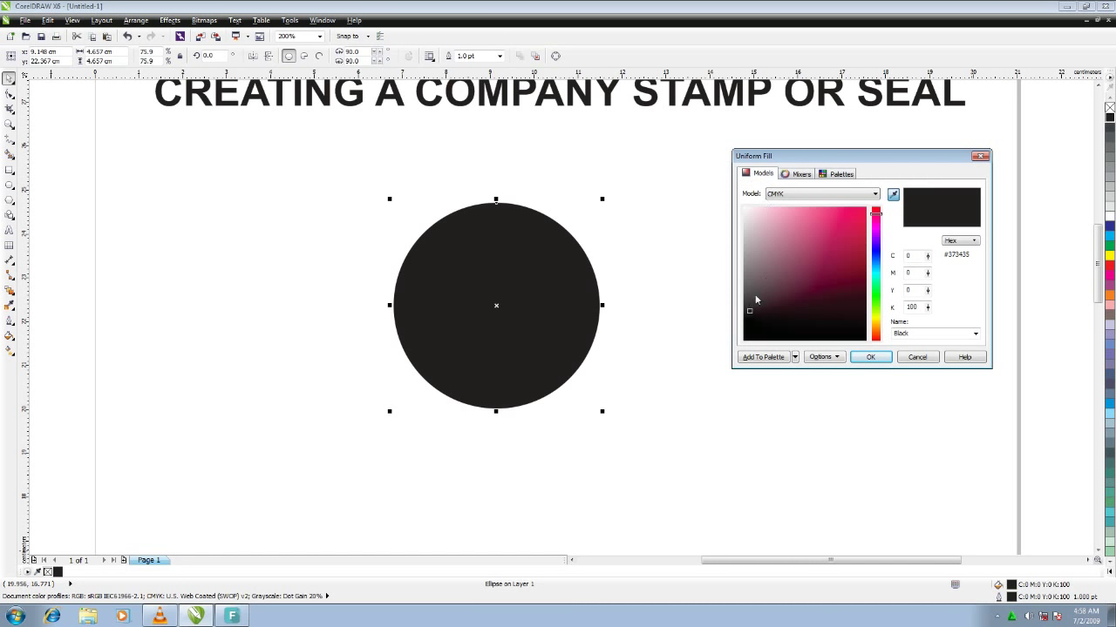
left_click(750, 310)
left_click(871, 358)
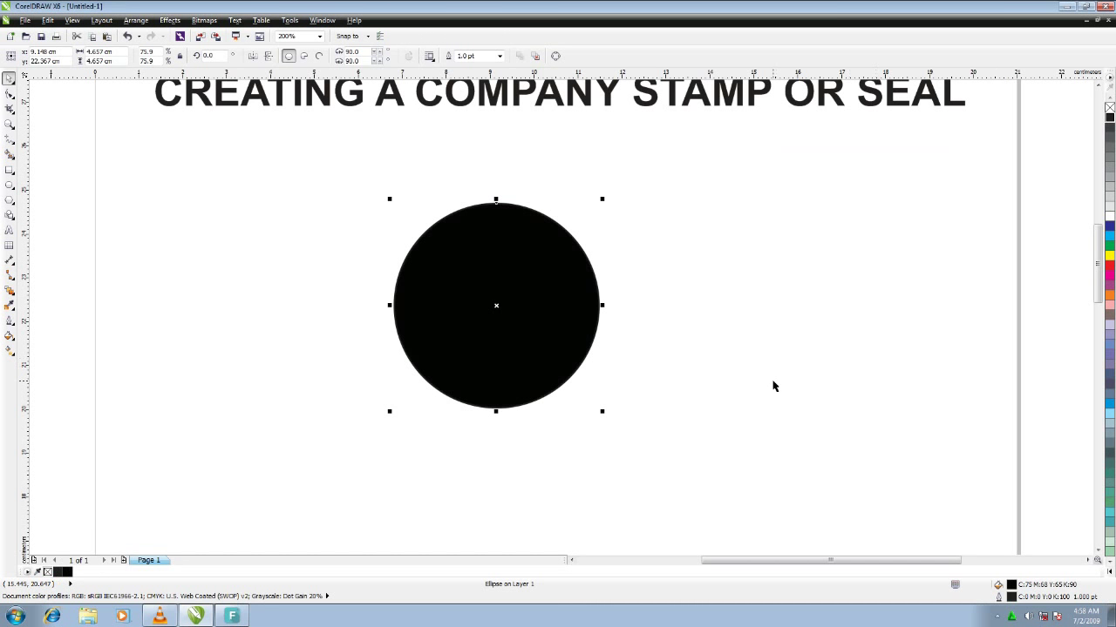
Send the black-filled circle to the back of the layer
left_click(134, 21)
mouse_move(201, 77)
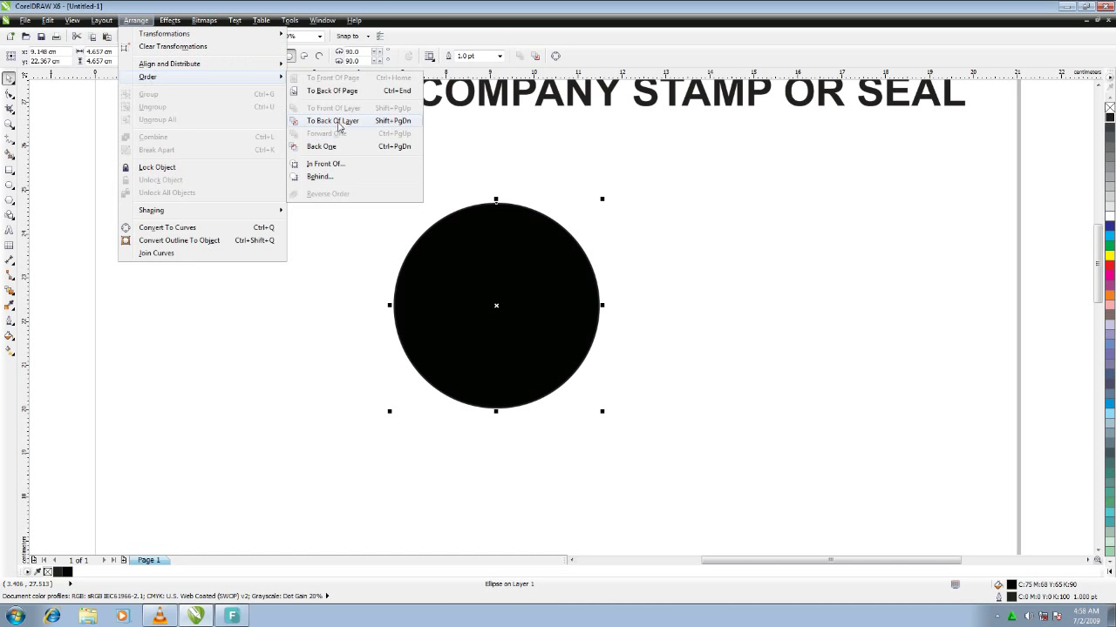
left_click(338, 121)
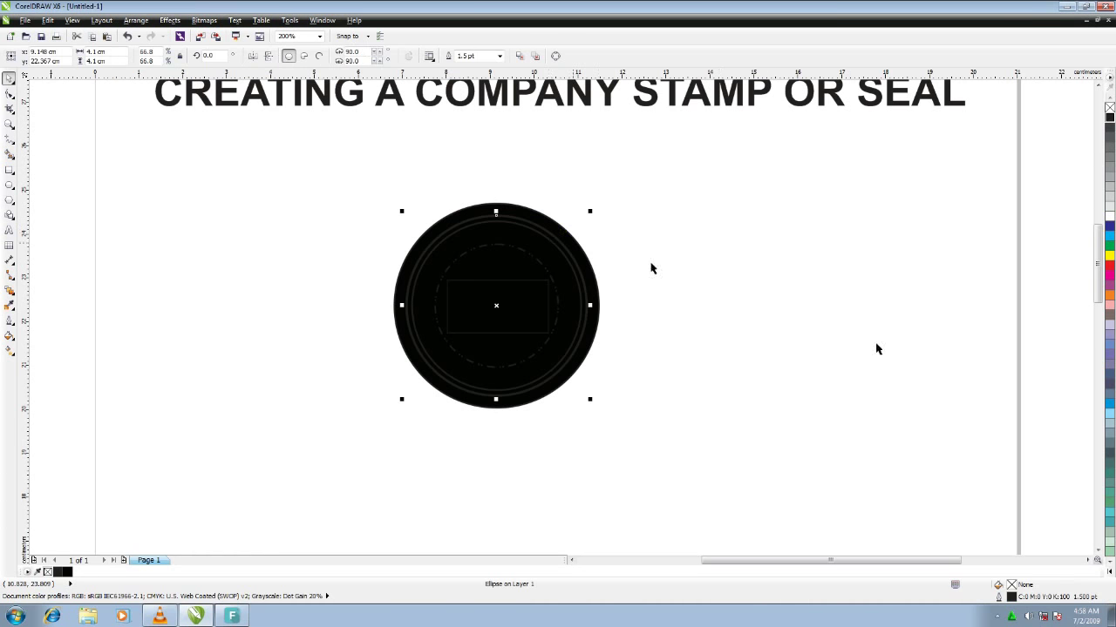
Give the two inner solid rings and the dash-dot circle white outlines
right_click(1109, 218)
left_click(616, 244)
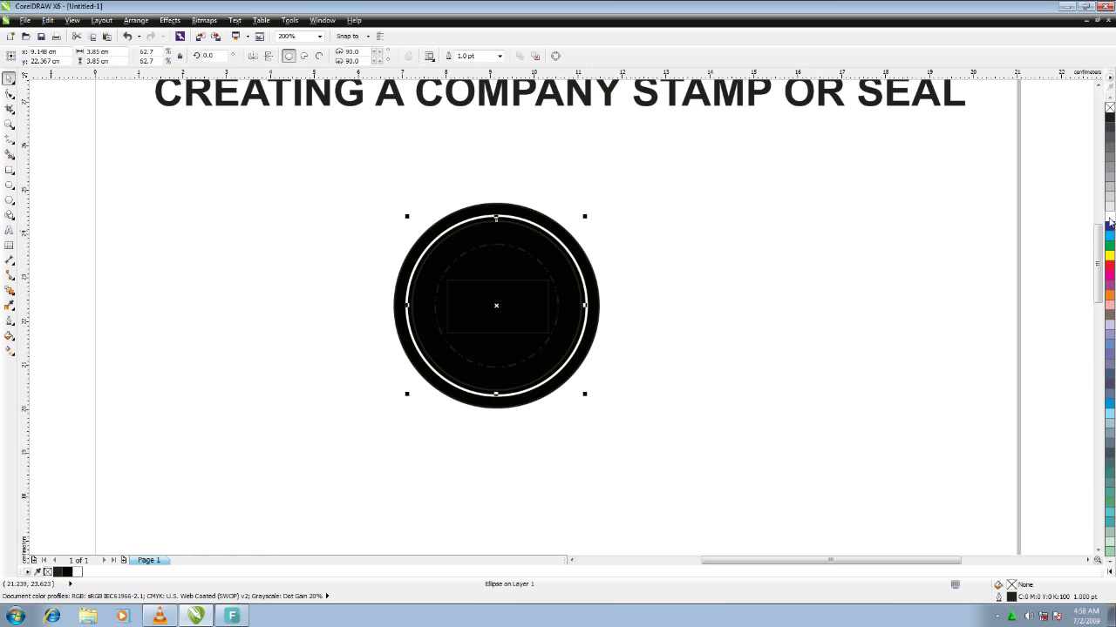
left_click(558, 296)
right_click(1108, 218)
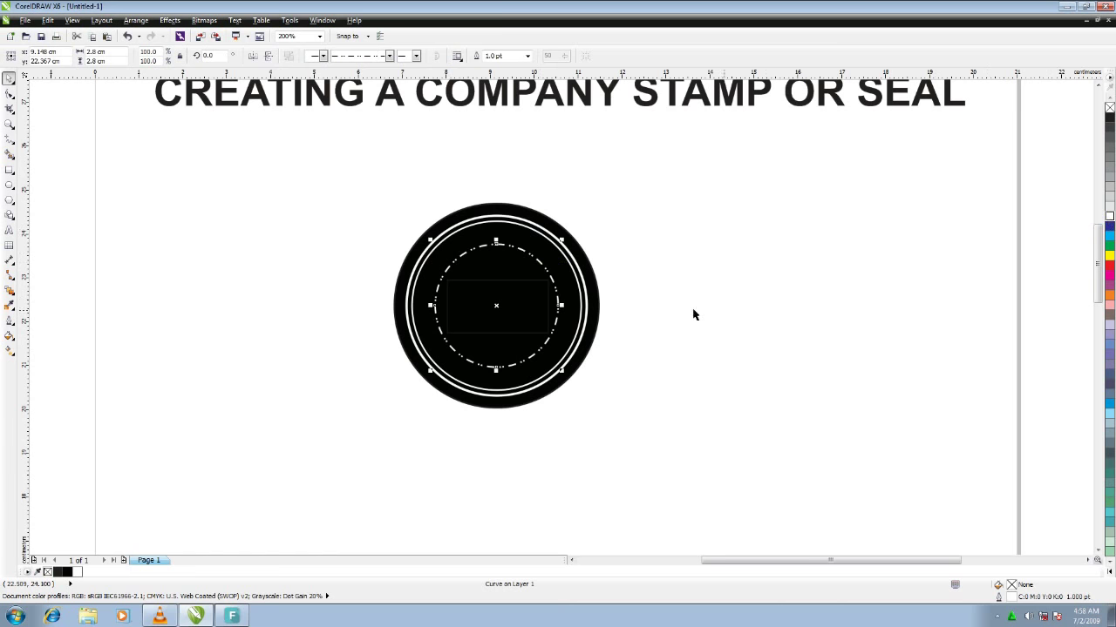
left_click(693, 315)
Give the central rectangle a white outline and a white fill
left_click(497, 307)
right_click(1108, 218)
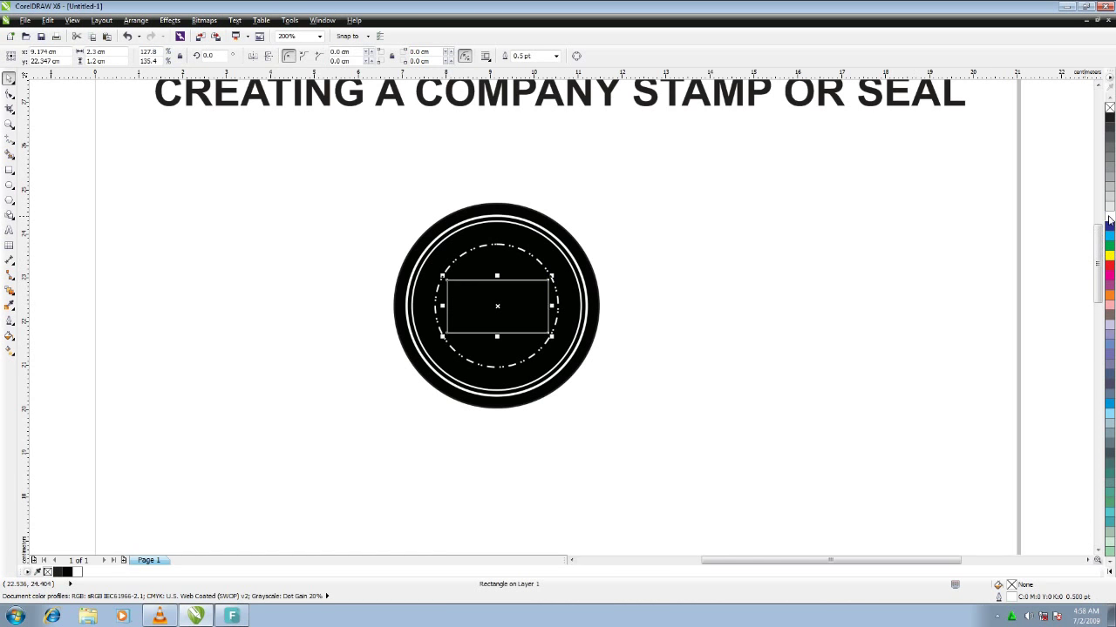
left_click(1109, 218)
left_click(725, 321)
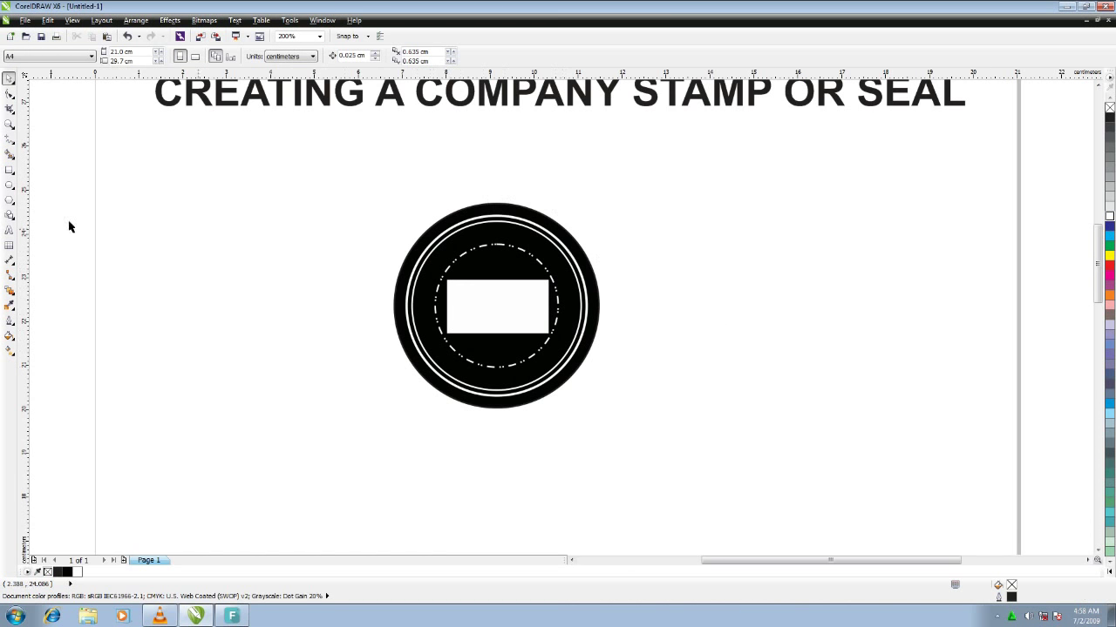
Add the artistic text "HEVENS LIMITED" on the blank page area beside the seal
left_click(9, 230)
left_click(185, 243)
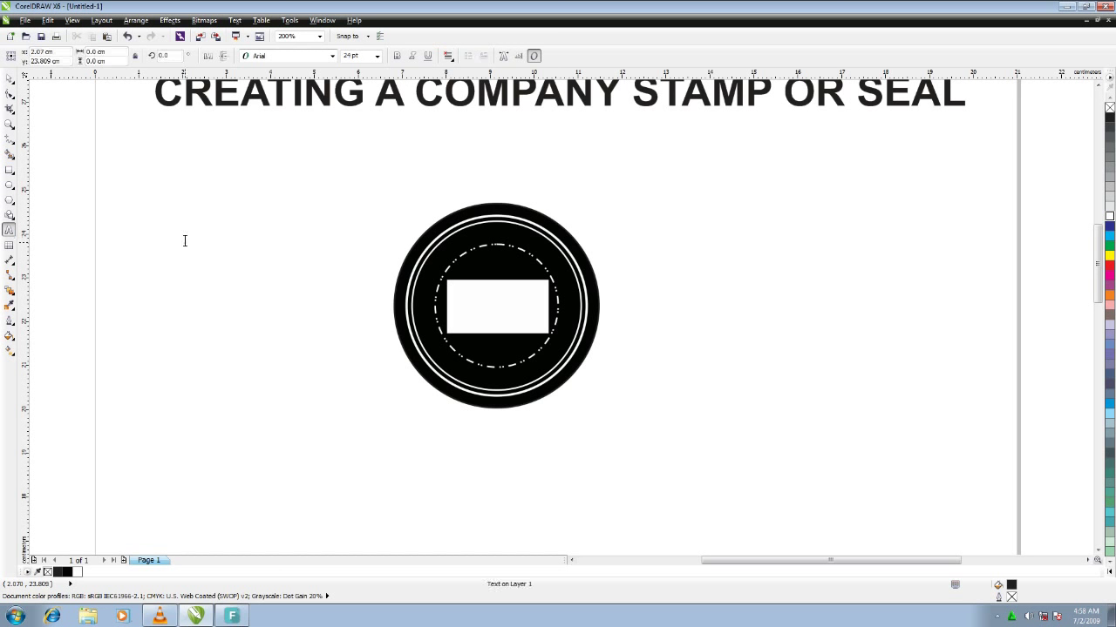
type("HE")
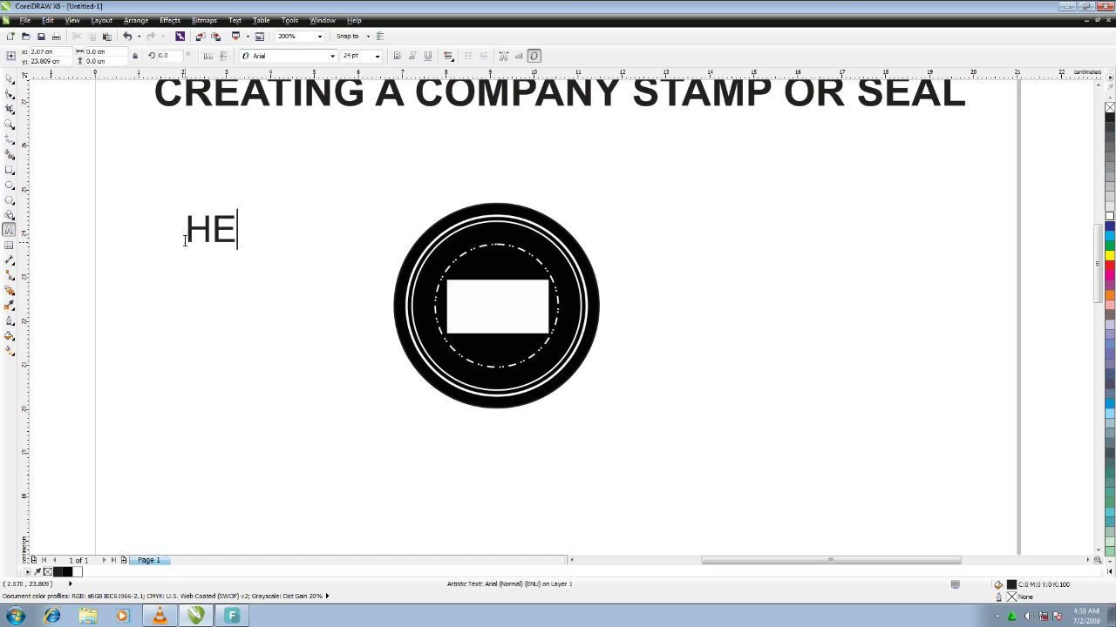
type("VENS ")
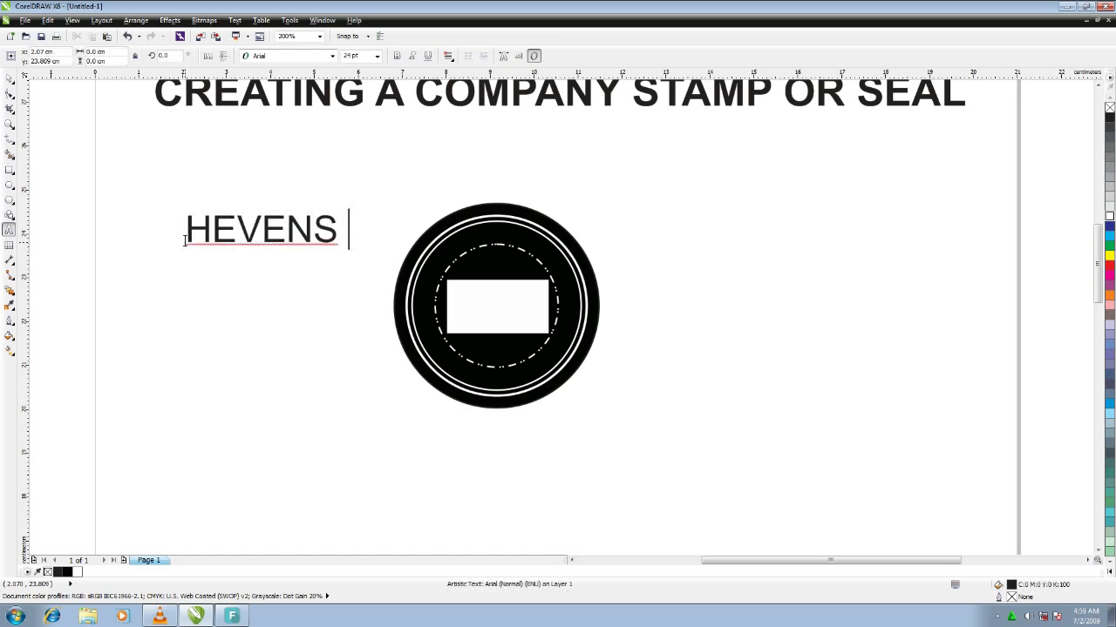
type("LIMITED")
Format the "HEVENS LIMITED" text as bold Century Gothic at 9 pt
key("ctrl+a")
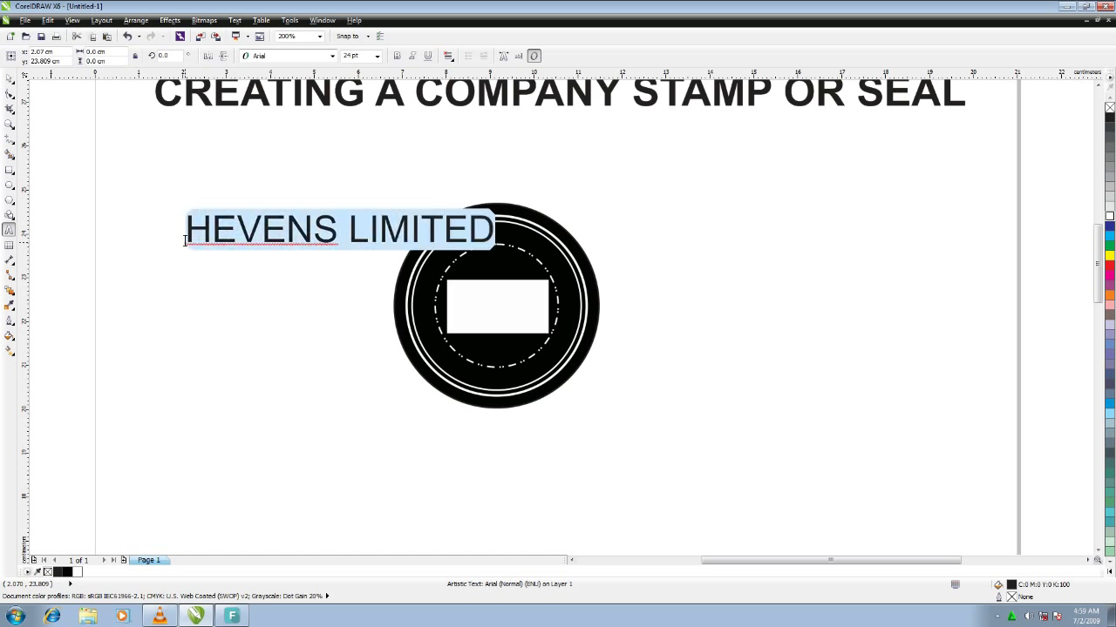
left_click(332, 56)
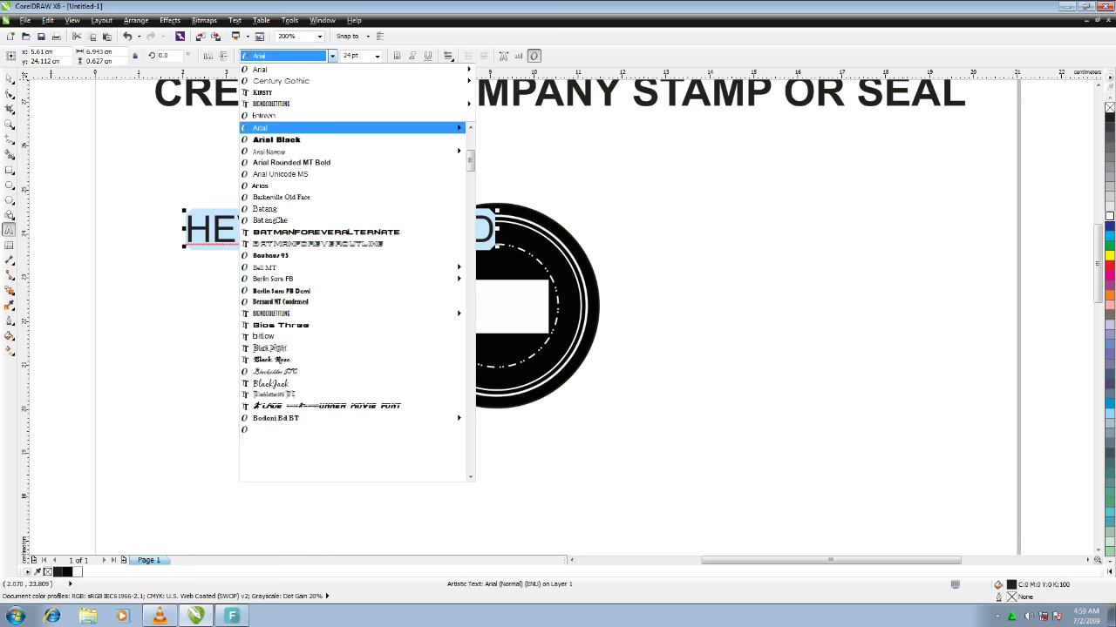
left_click(297, 82)
left_click(377, 56)
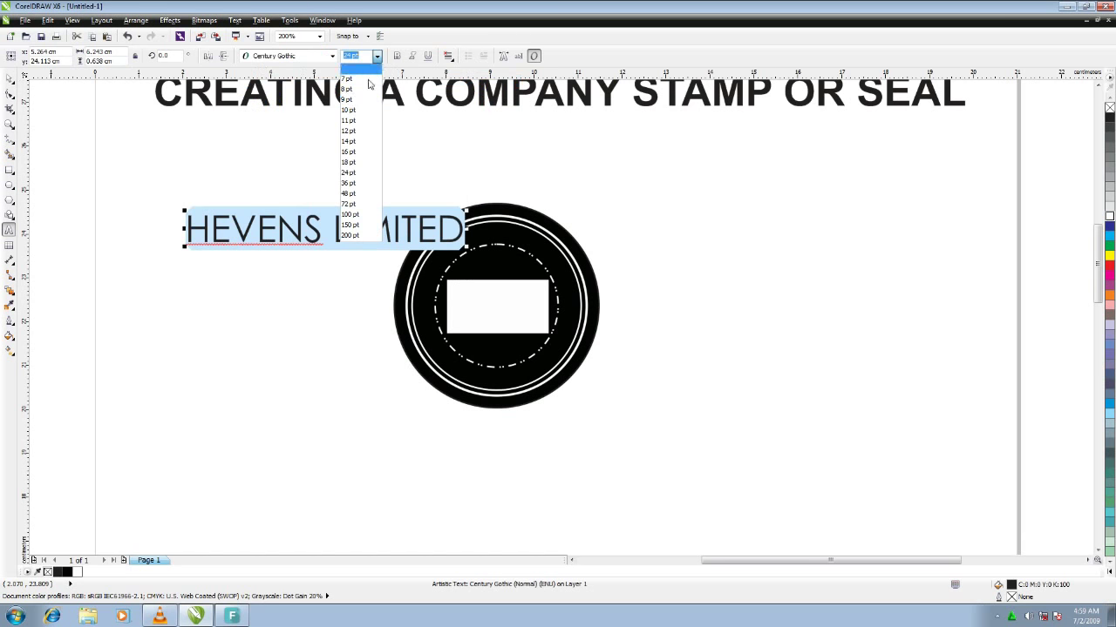
left_click(361, 99)
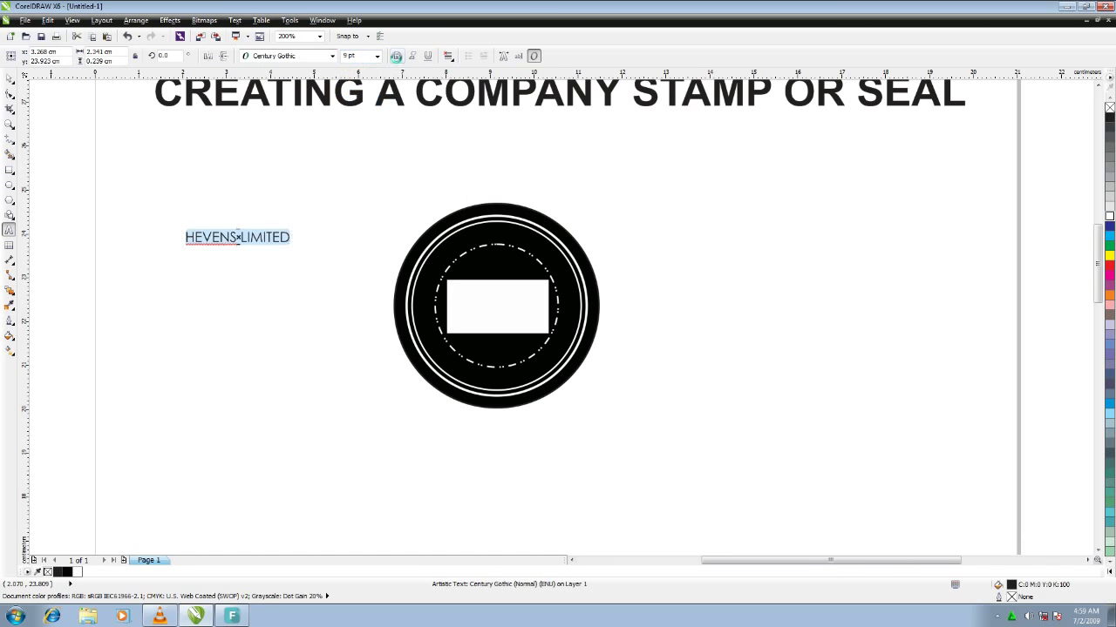
left_click(396, 56)
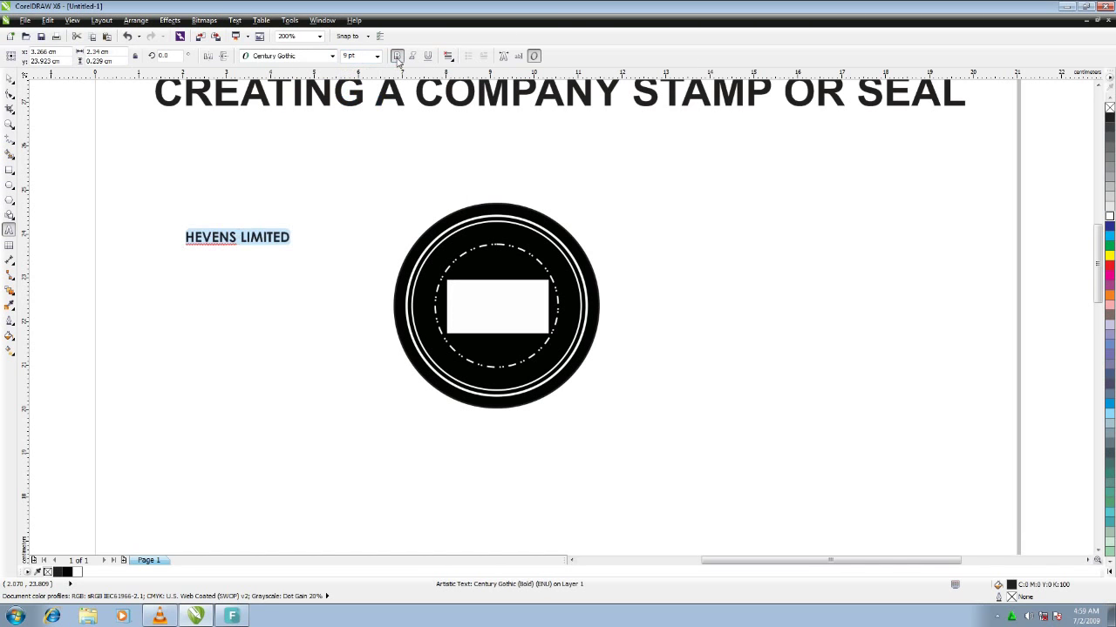
Fit "HEVENS LIMITED" along the upper inside of the inner solid ring, centred between the rings, and fill it white
left_click(234, 21)
left_click(254, 146)
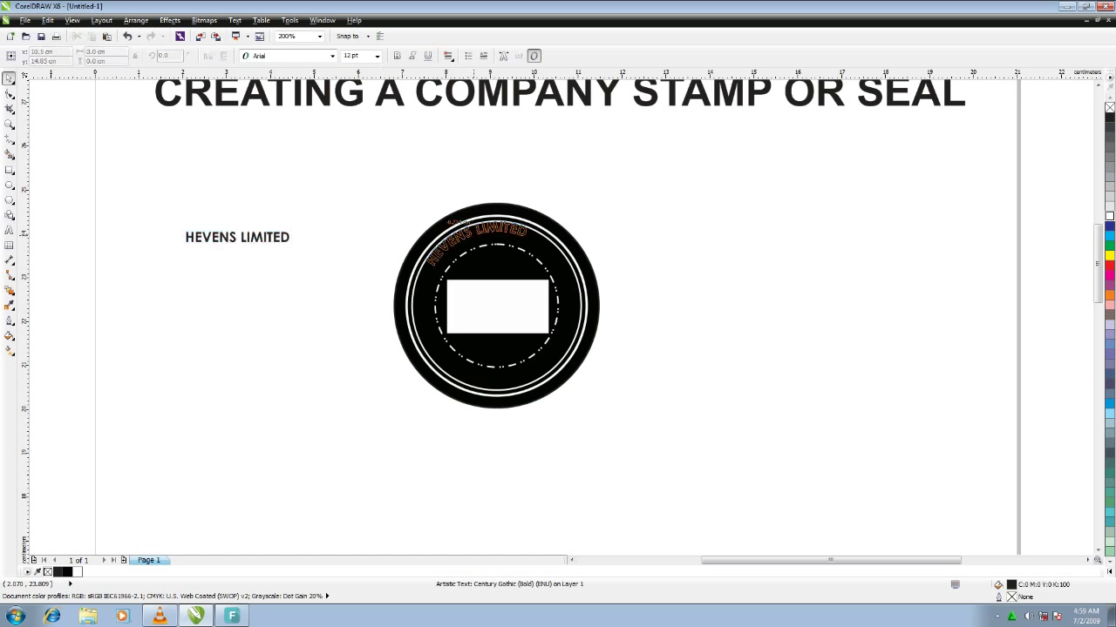
left_click(493, 225)
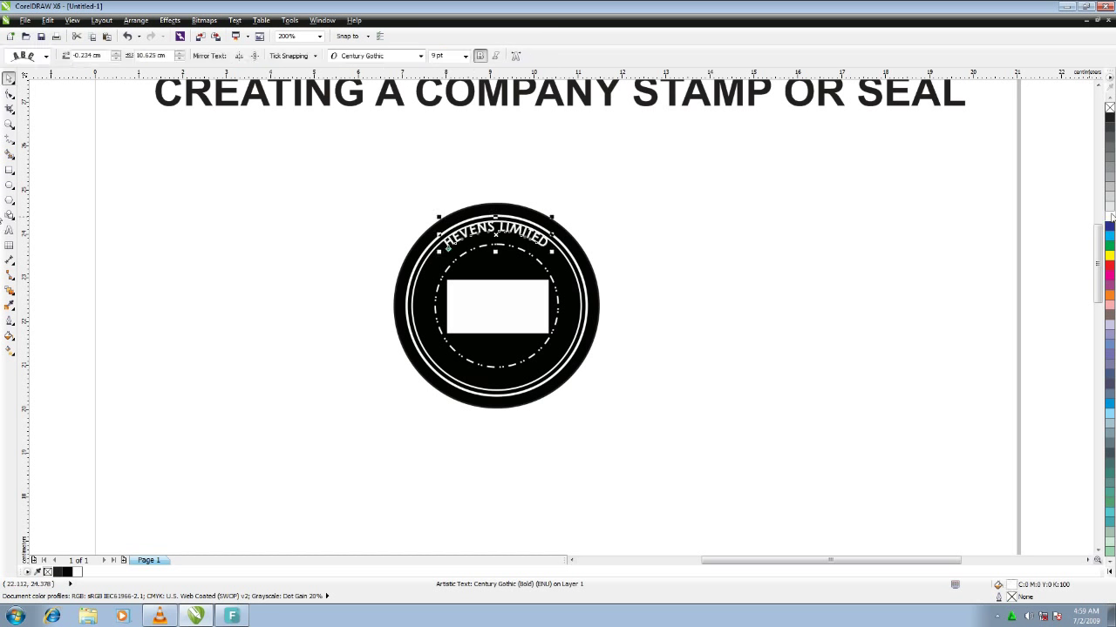
scroll(572, 267, "up", 2)
left_click_drag(441, 206, 441, 216)
Set the curved "HEVENS LIMITED" text to 11 pt and widen its letter spacing
left_click(465, 56)
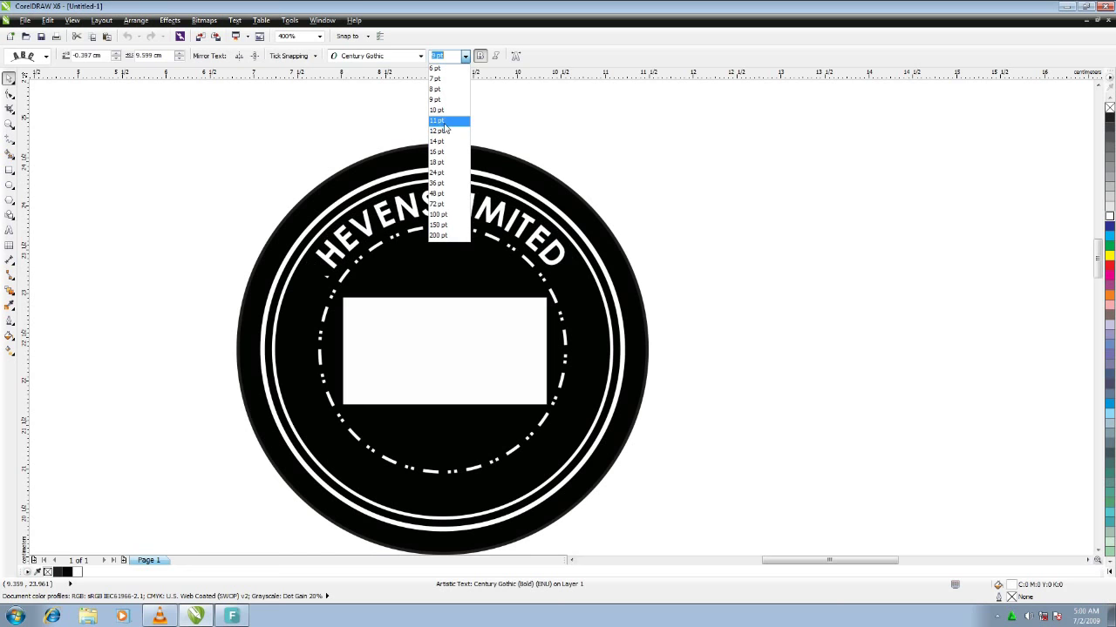
left_click(438, 121)
left_click(10, 93)
left_click_drag(568, 272, 581, 292)
Add the artistic text "KAMPALA, UGANDA" beside the seal
left_click(10, 230)
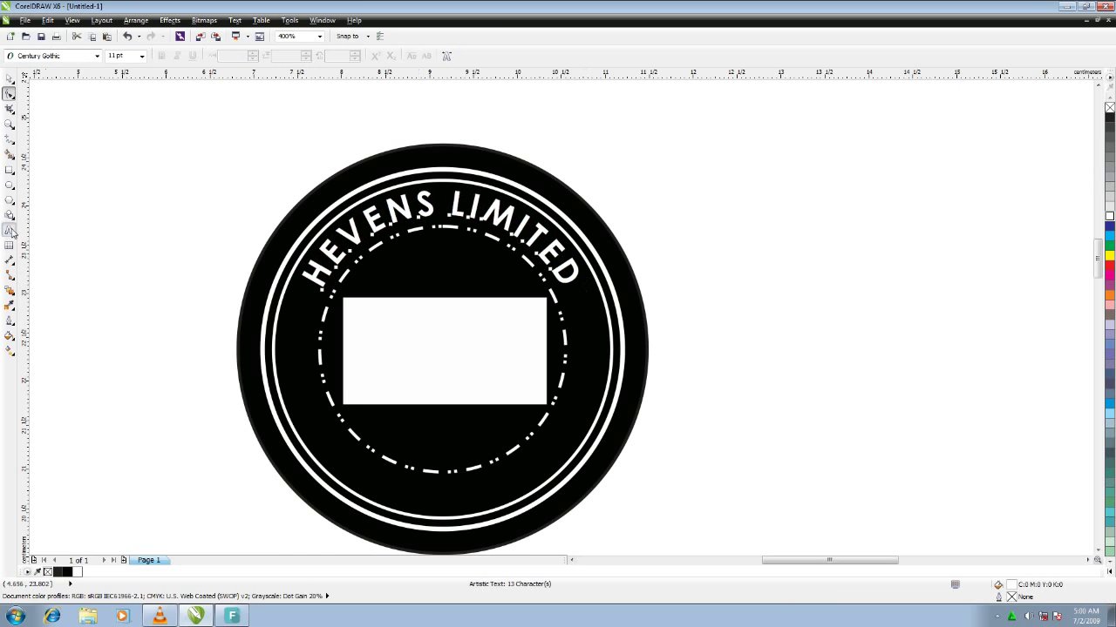
left_click(101, 232)
type("KAMPALA")
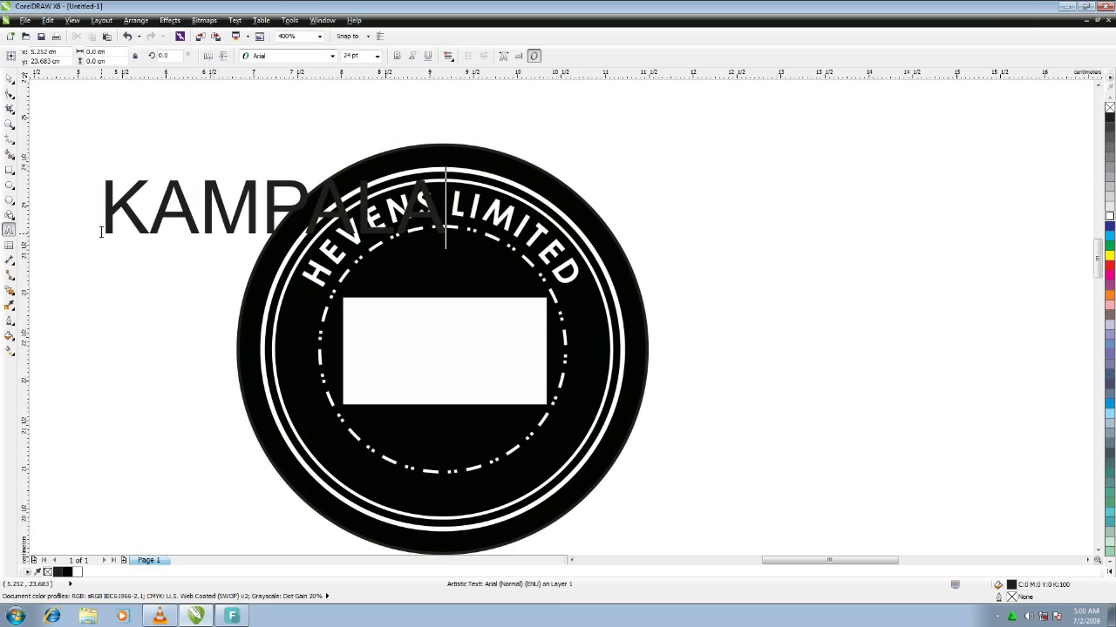
type(", UGANDA")
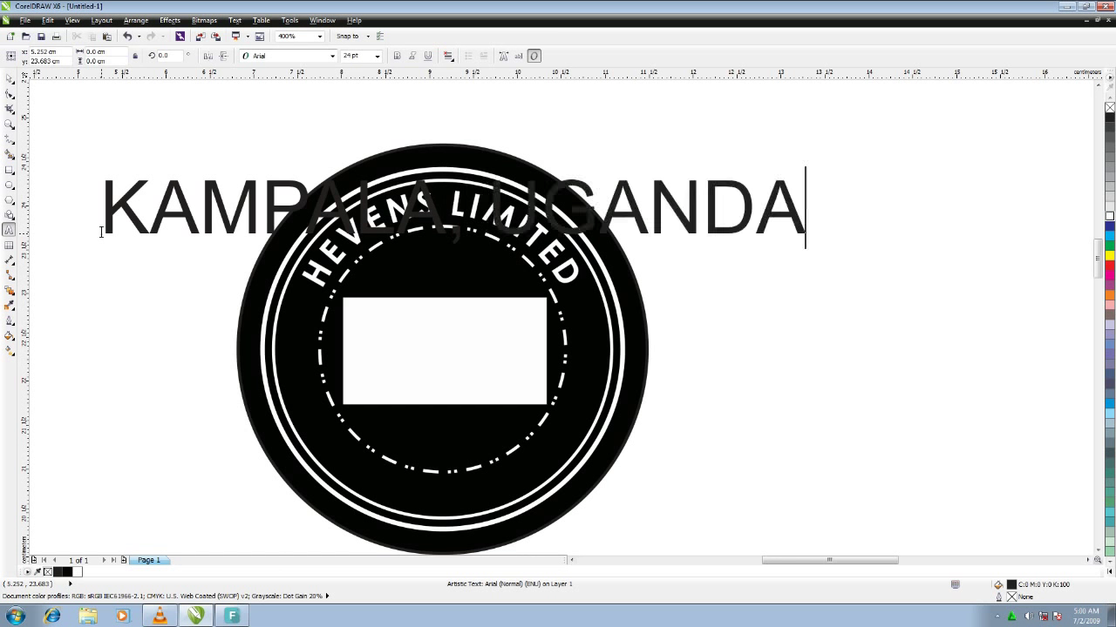
Format the "KAMPALA, UGANDA" text as bold Century Gothic at 11 pt
key("ctrl+a")
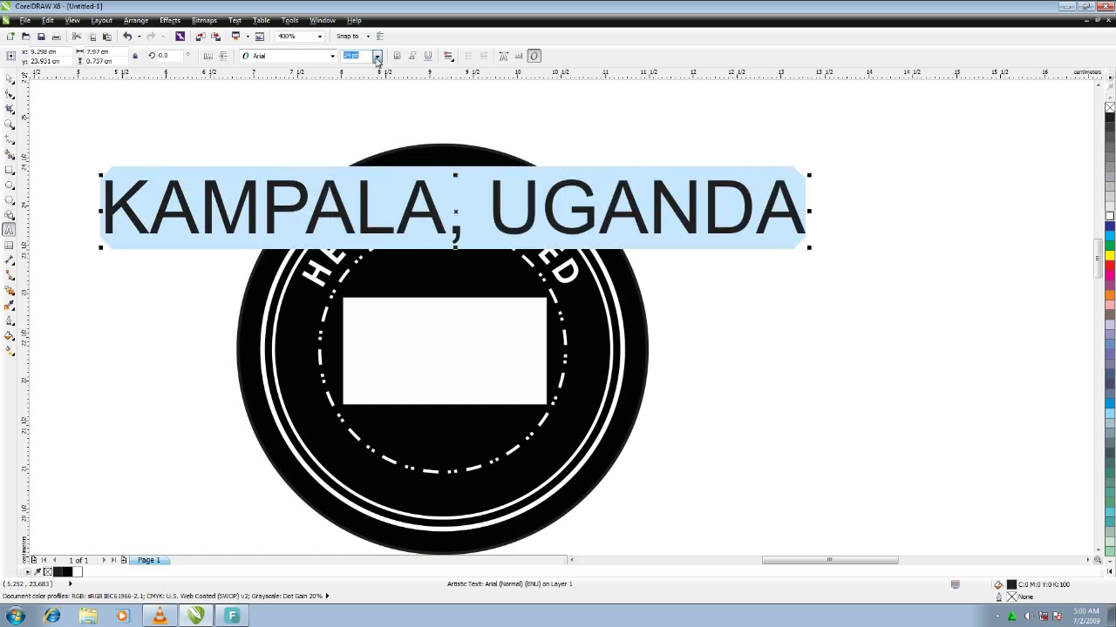
left_click(376, 55)
left_click(348, 121)
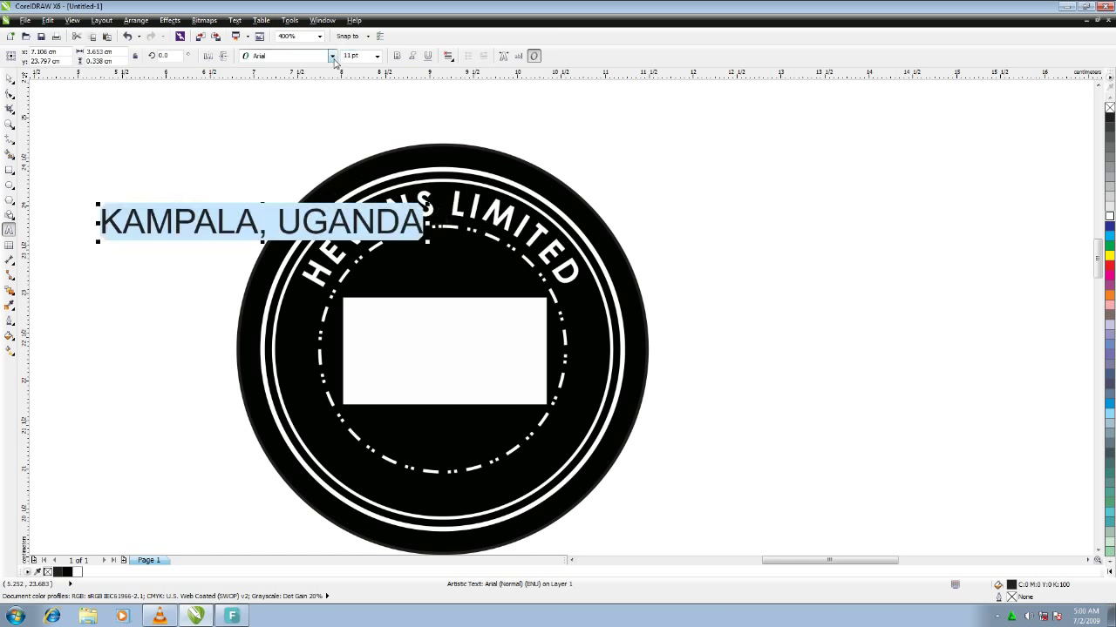
left_click(332, 56)
left_click(315, 71)
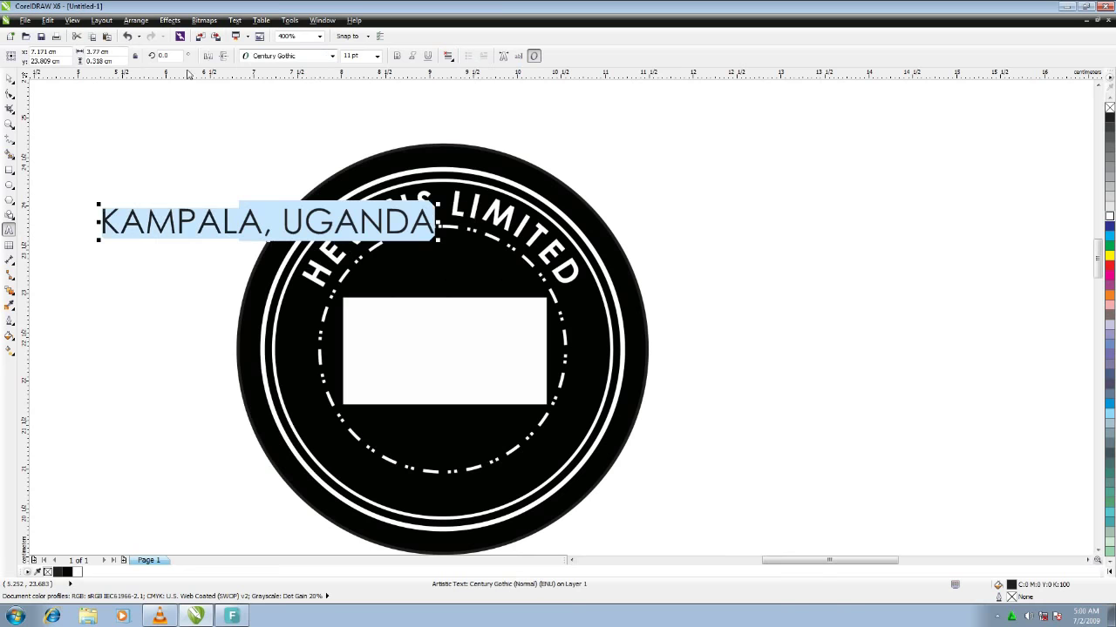
left_click(396, 56)
Mirror "KAMPALA, UGANDA" horizontally and vertically and fit it along the lower inside of the inner solid ring
left_click(209, 56)
left_click(223, 56)
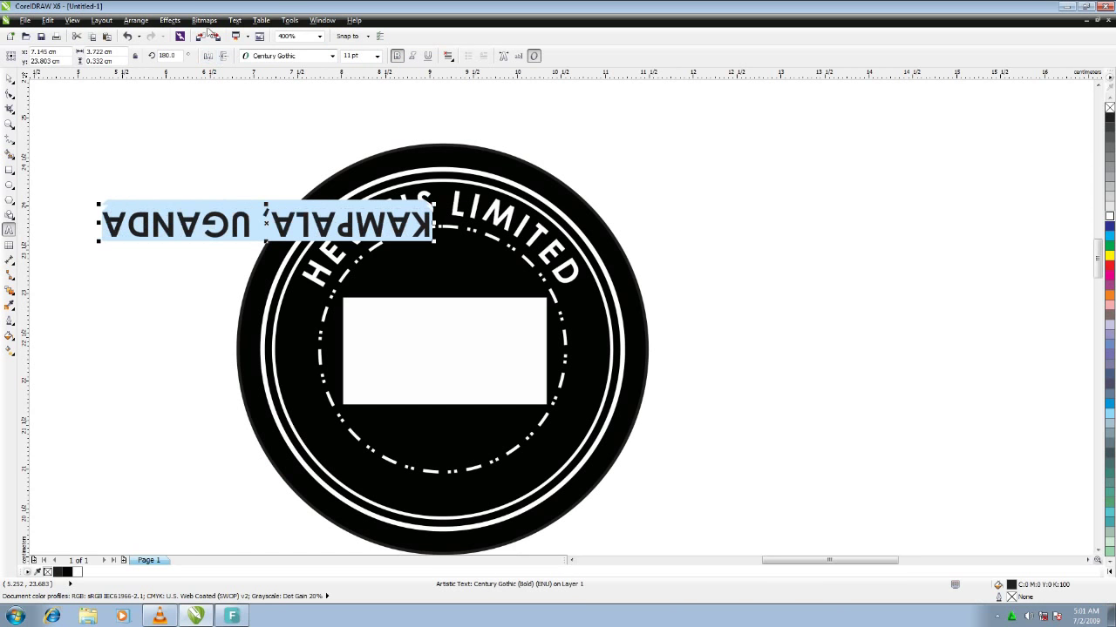
left_click(234, 20)
left_click(255, 146)
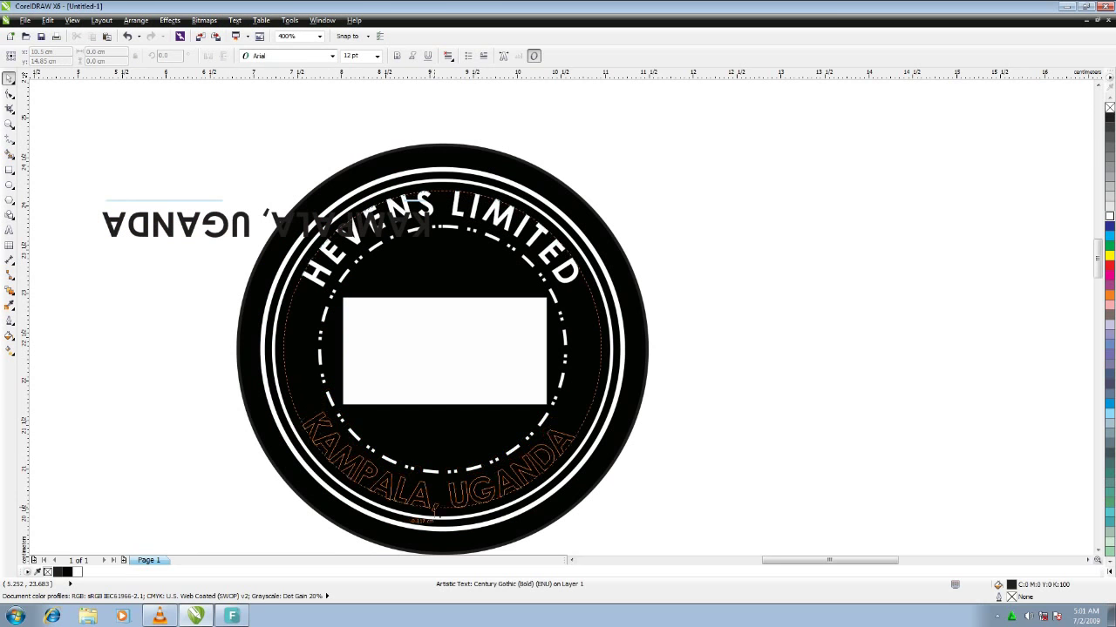
left_click(443, 512)
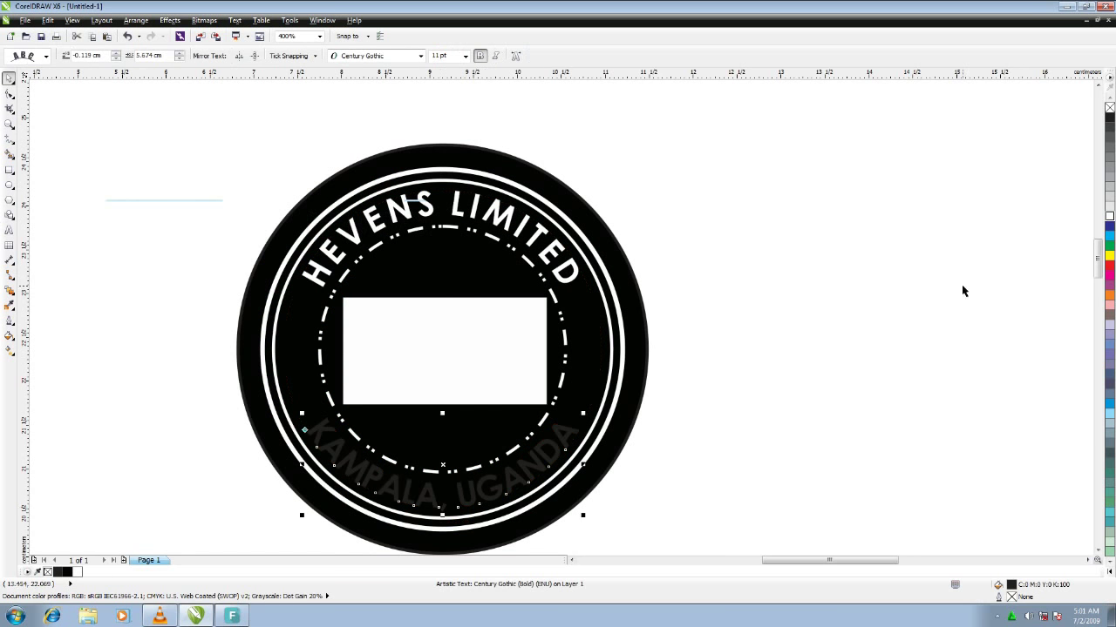
Fill the curved "KAMPALA, UGANDA" text white and widen its letter spacing
left_click(815, 356)
left_click(453, 336)
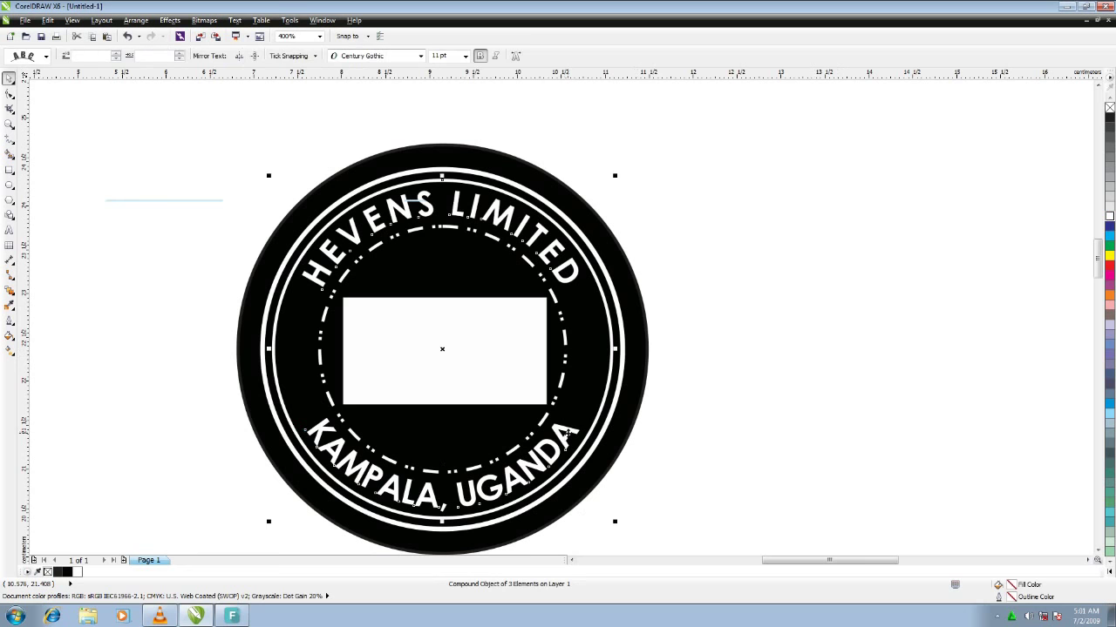
key("Tab")
key("F10")
left_click_drag(583, 515, 598, 520)
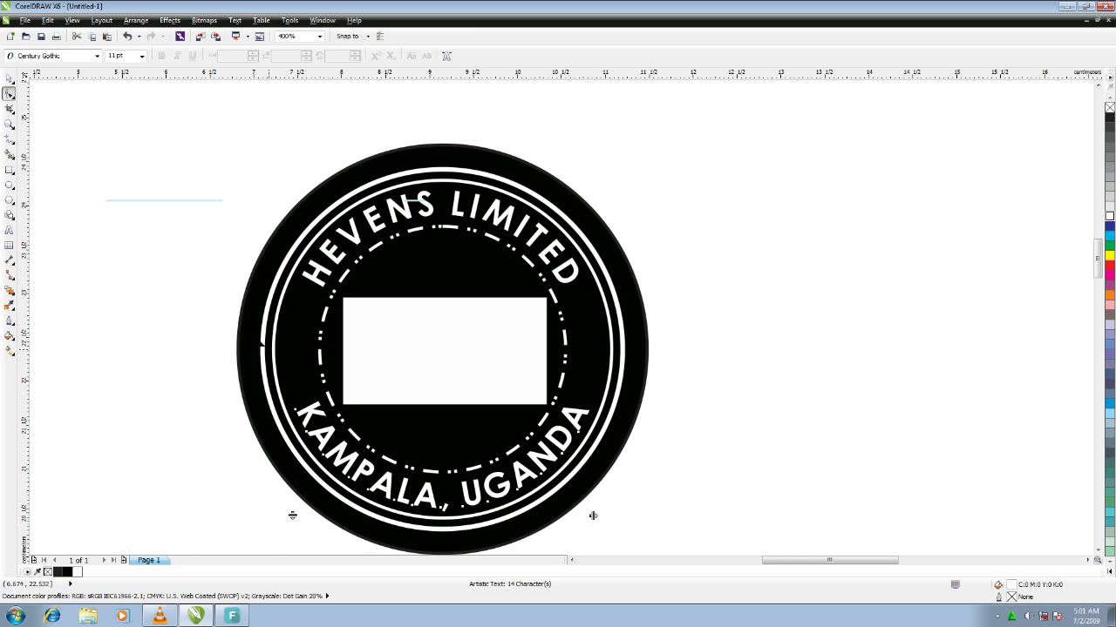
Draw a star about 0.3 cm wide beside the seal and give it 6 points
left_click(14, 207)
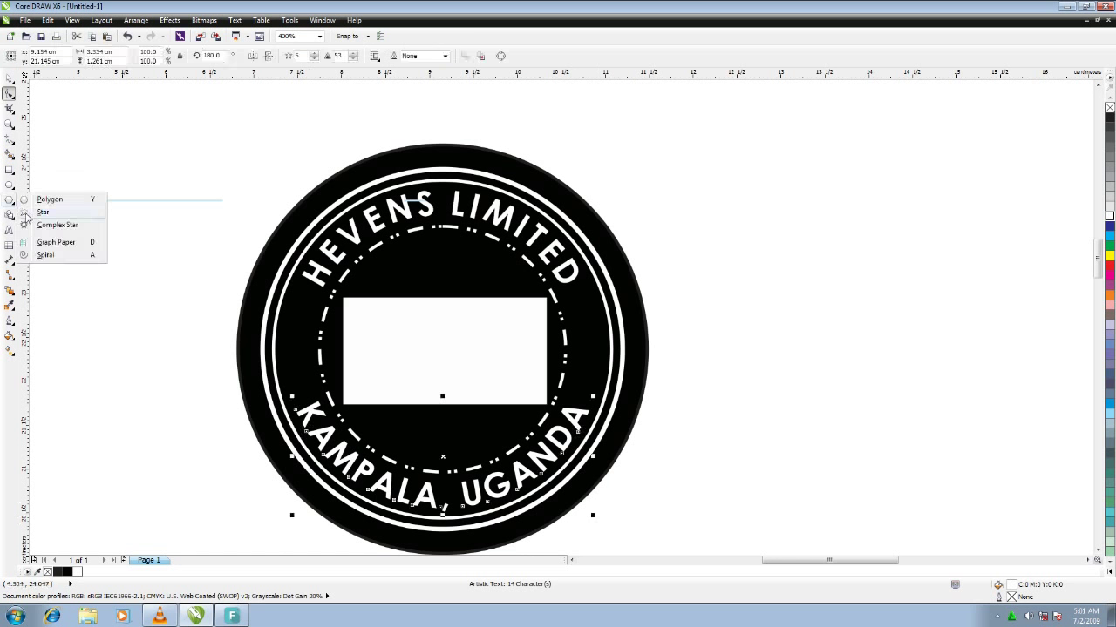
left_click(30, 215)
left_click_drag(78, 224, 84, 228)
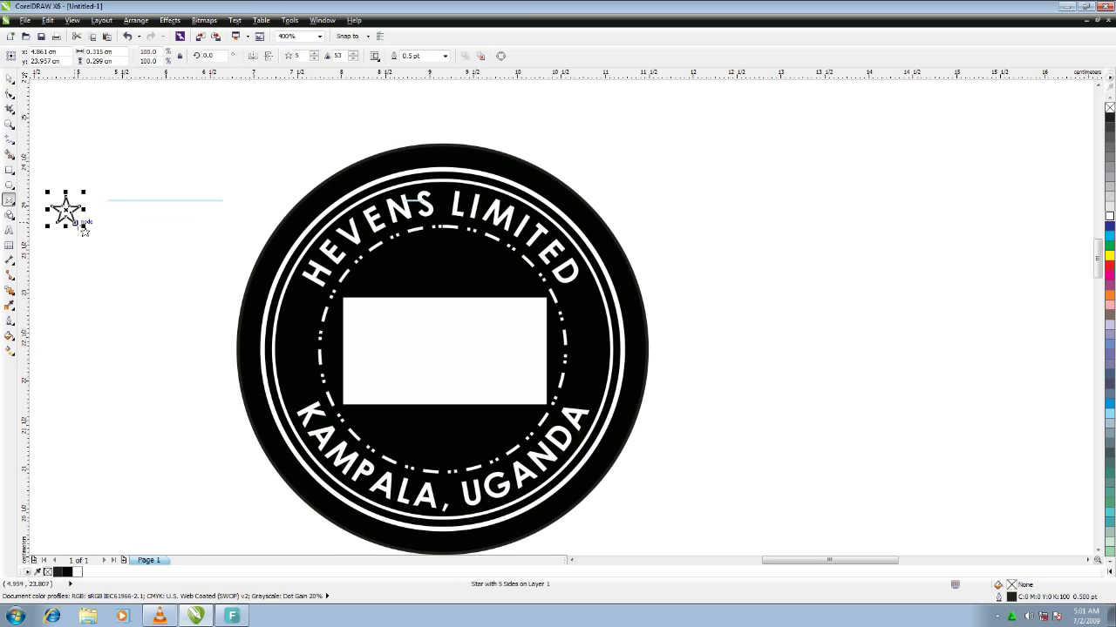
left_click(316, 58)
Move the star into the gap between the two curved texts on the seal's left side and make it white
left_click(70, 105)
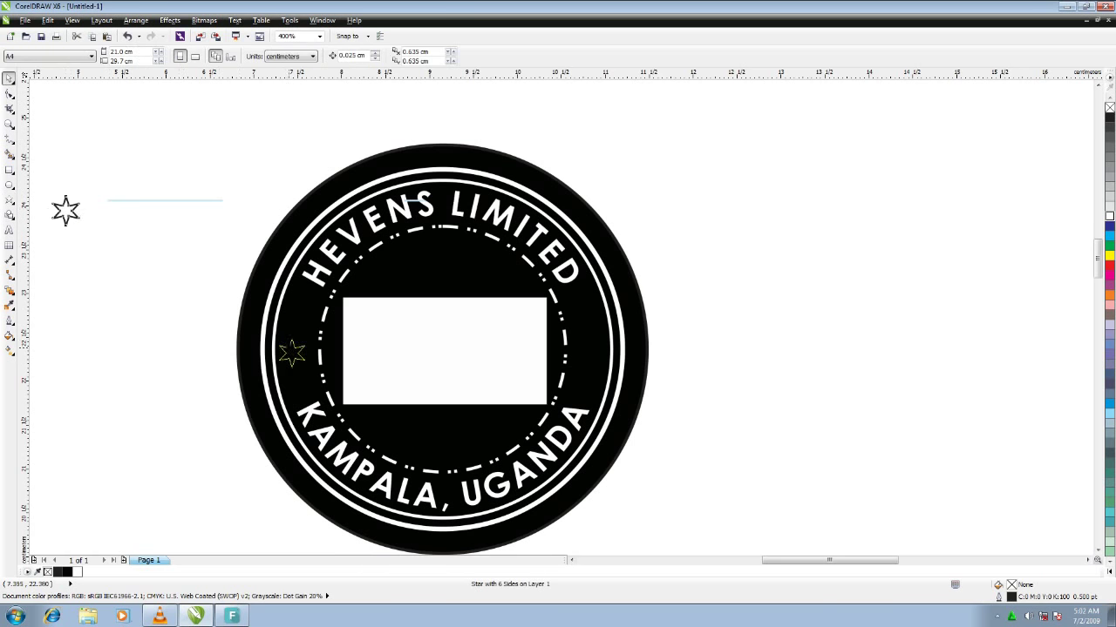
left_click_drag(292, 353, 293, 350)
left_click(1110, 218)
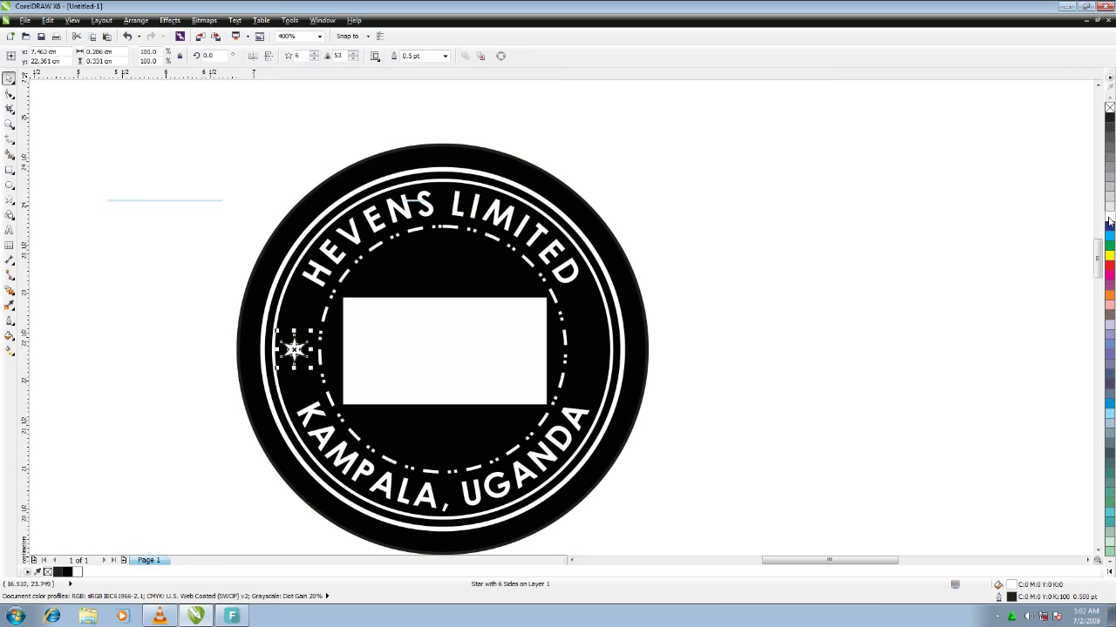
Copy and paste the white star and place the duplicate in the matching gap on the seal's right side
left_click(49, 21)
left_click(65, 89)
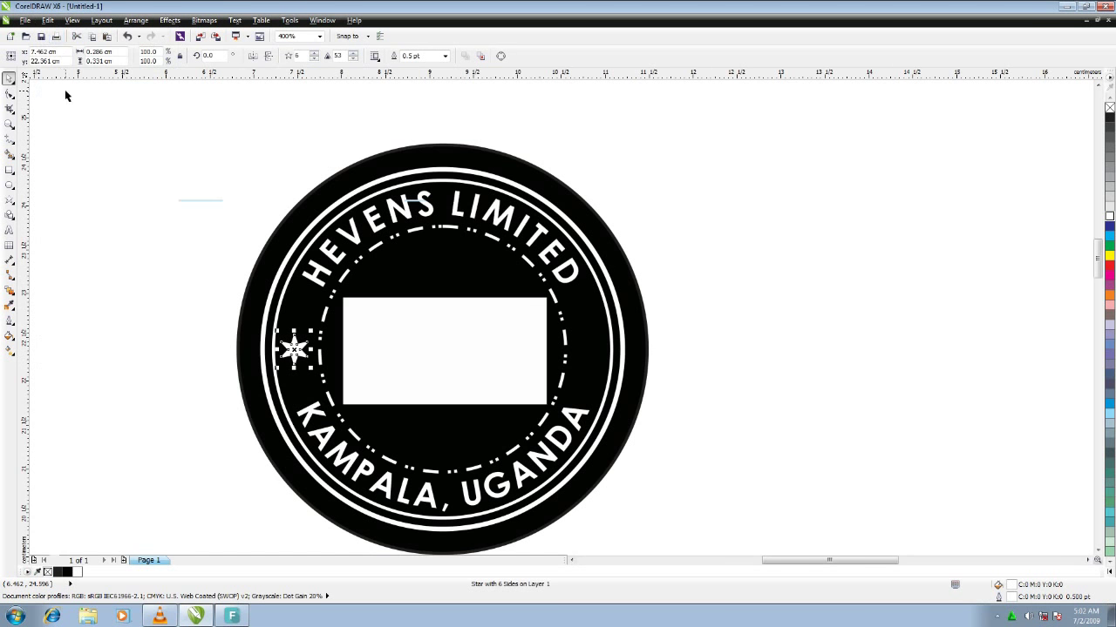
left_click(49, 21)
left_click(67, 105)
left_click_drag(295, 350, 592, 350)
left_click_drag(589, 349, 589, 349)
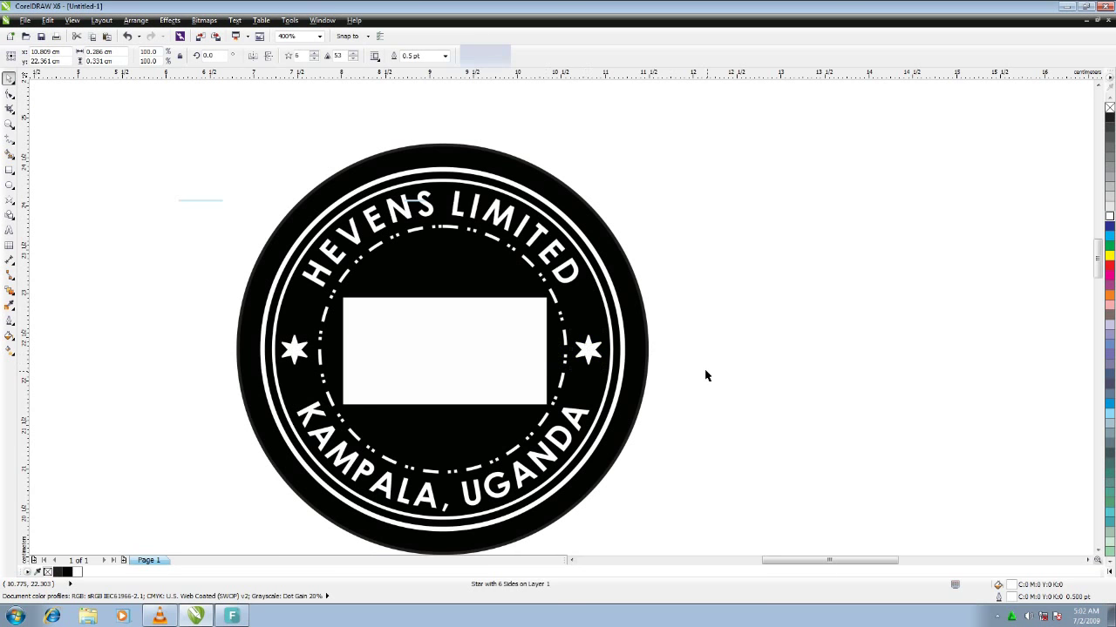
left_click(704, 374)
Add artistic text with the company's PO box number beside the seal
left_click(9, 229)
left_click(94, 269)
type("P")
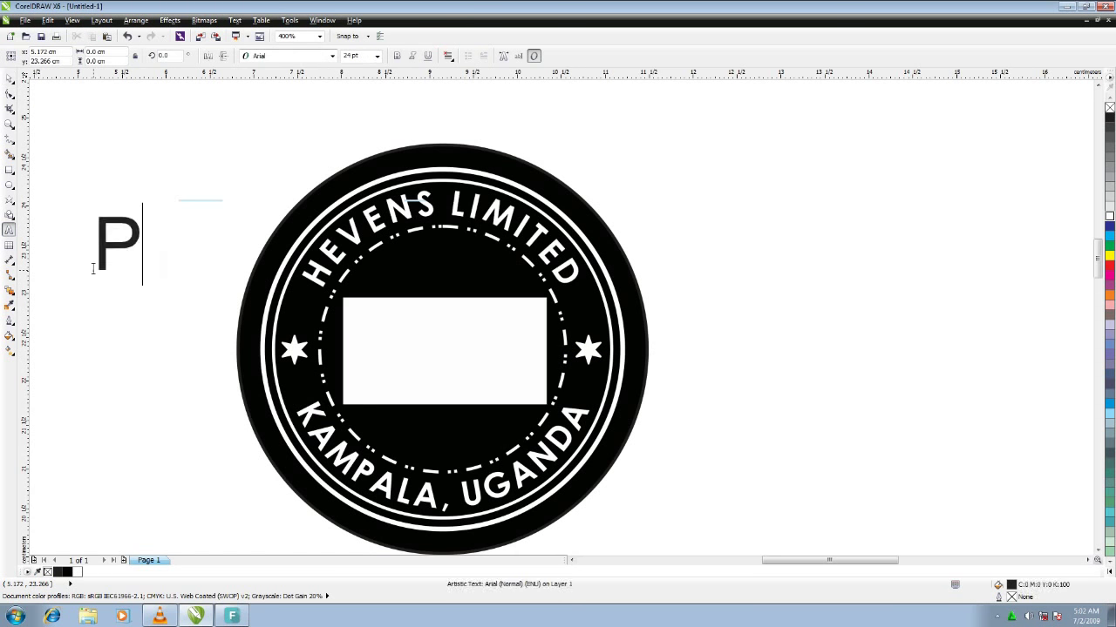
type("O BOX")
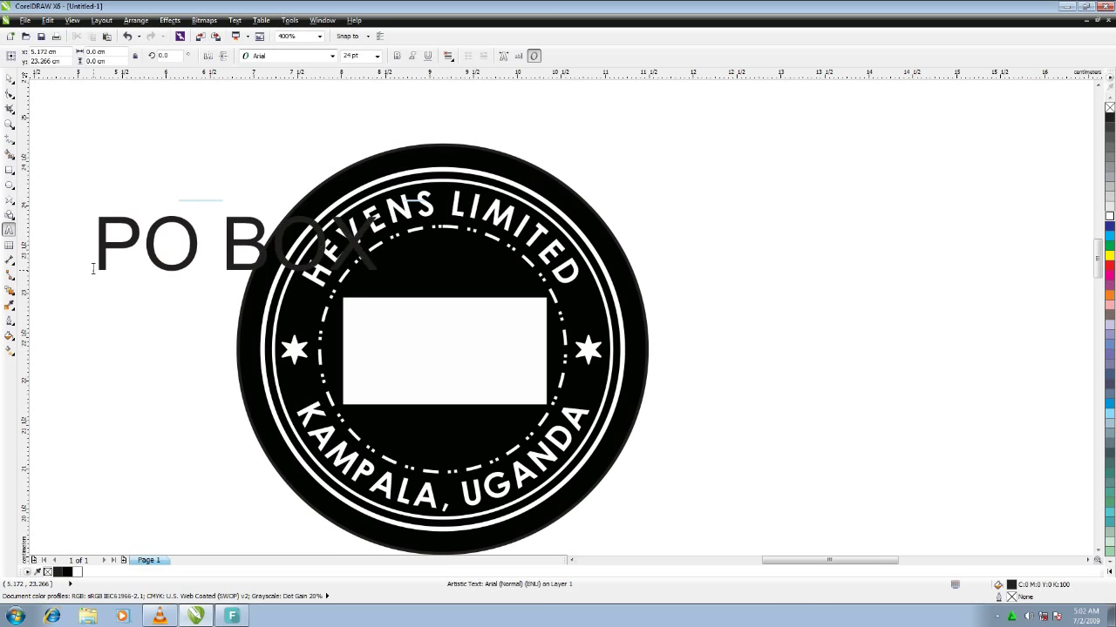
type(" 36077")
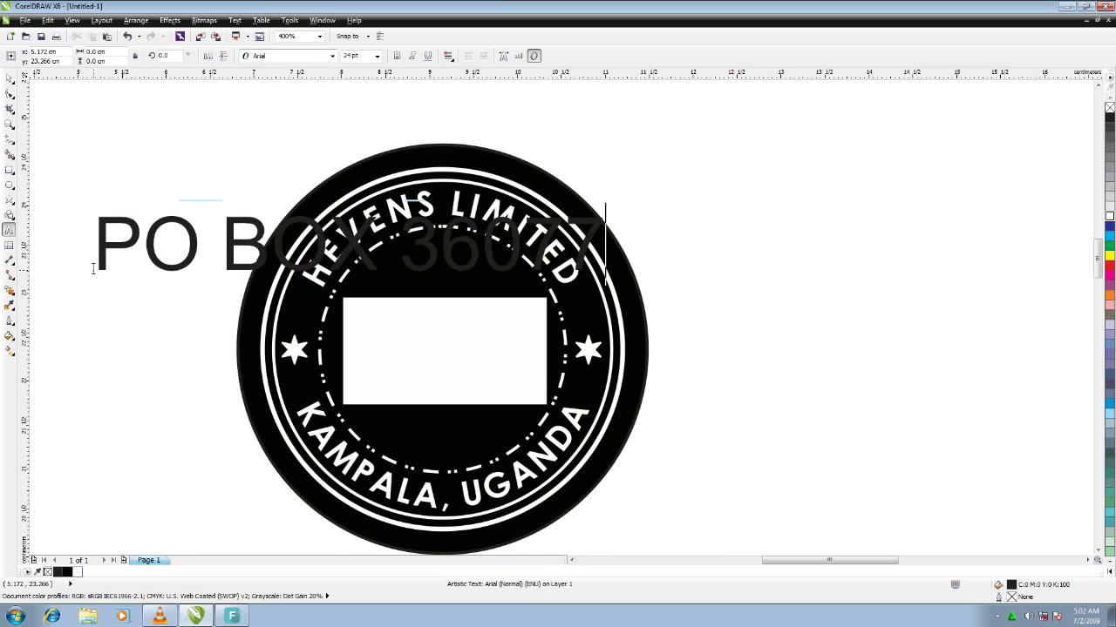
Format the PO box text as Century Gothic at 11 pt
key("ctrl+a")
left_click(376, 56)
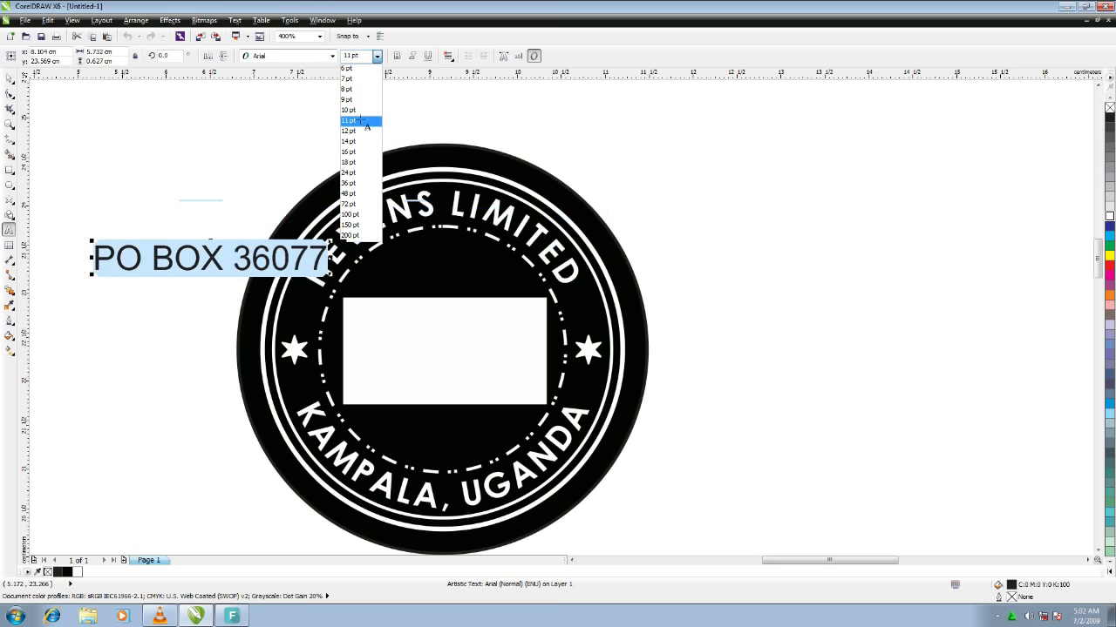
left_click(359, 117)
left_click(332, 56)
left_click(310, 79)
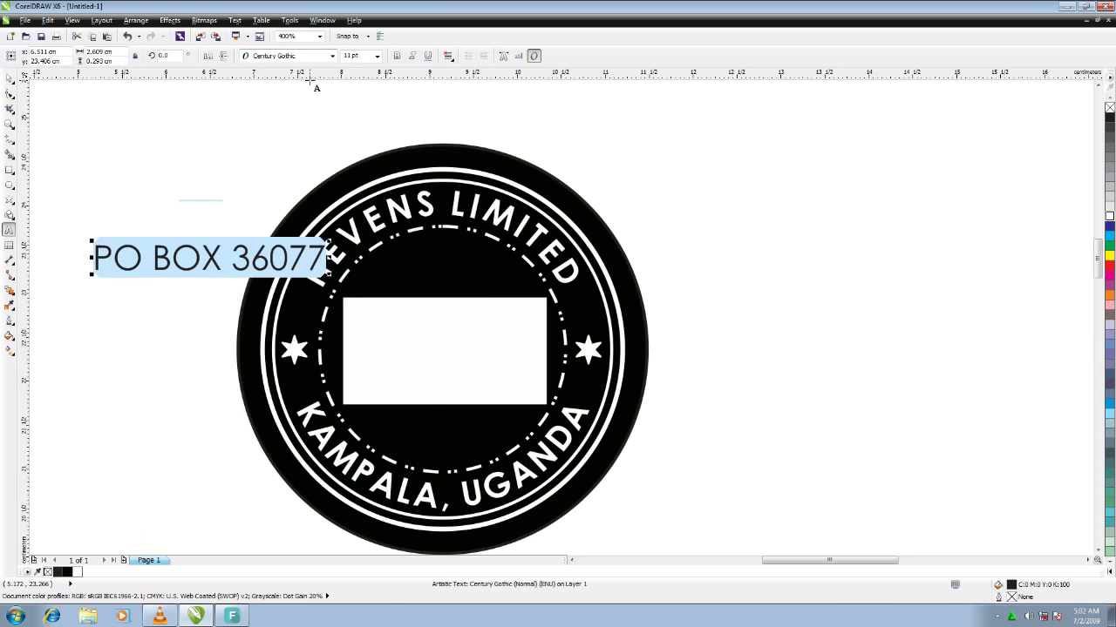
Mirror the PO box text horizontally and vertically and fit it along the inside of the inner circle's lower arc
left_click(208, 56)
left_click(223, 56)
left_click(235, 20)
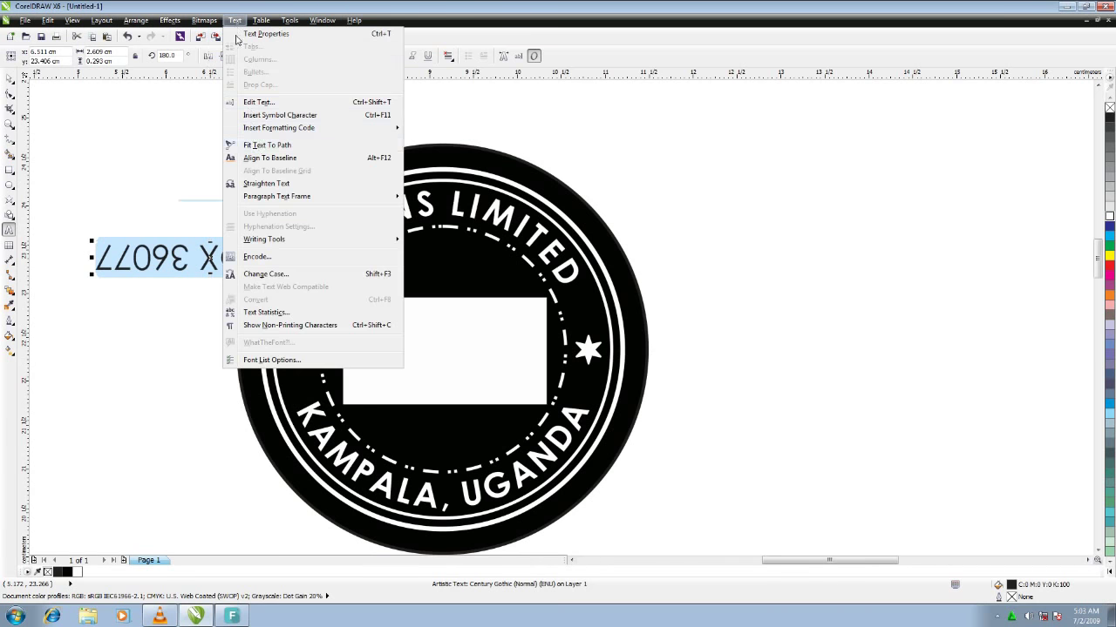
left_click(252, 145)
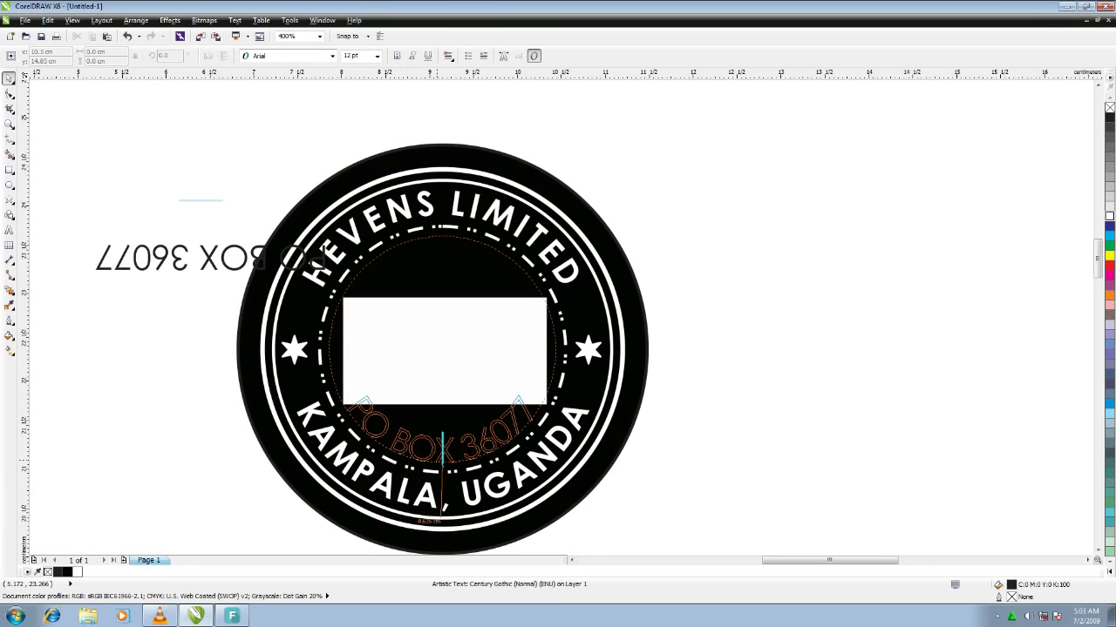
left_click(442, 449)
Set the curved PO box text to 8 pt in white and widen its letter spacing
left_click(465, 56)
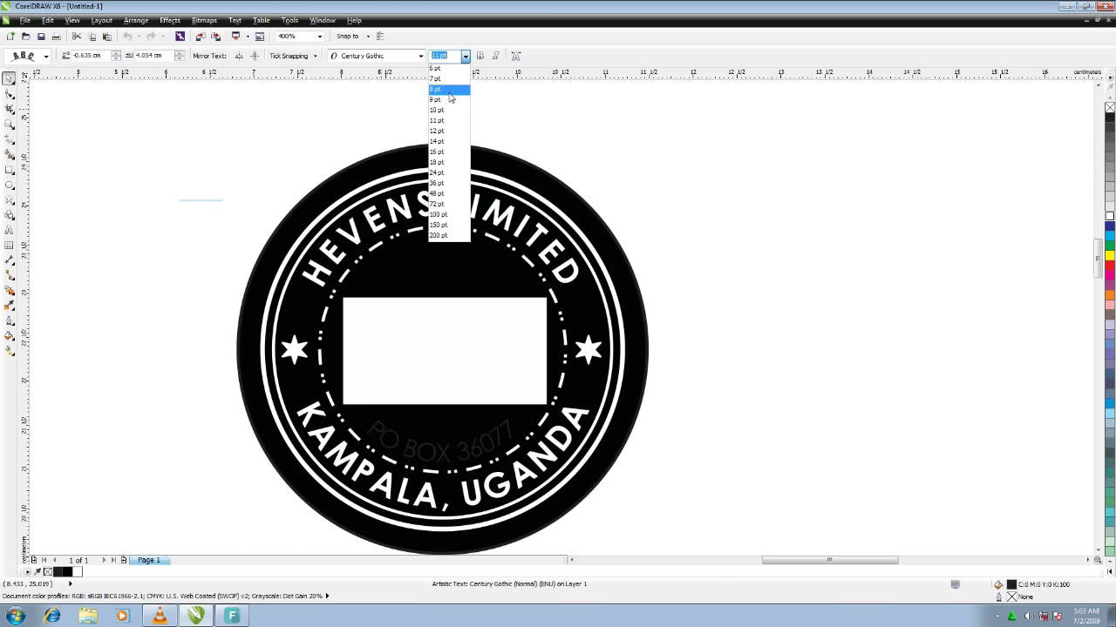
left_click(450, 89)
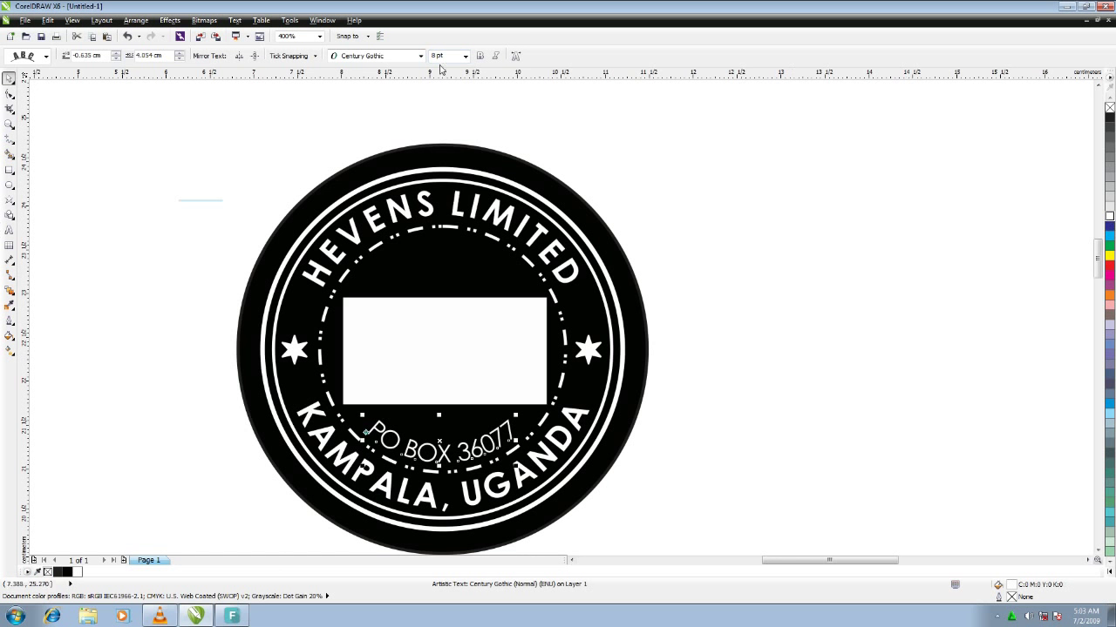
left_click(10, 92)
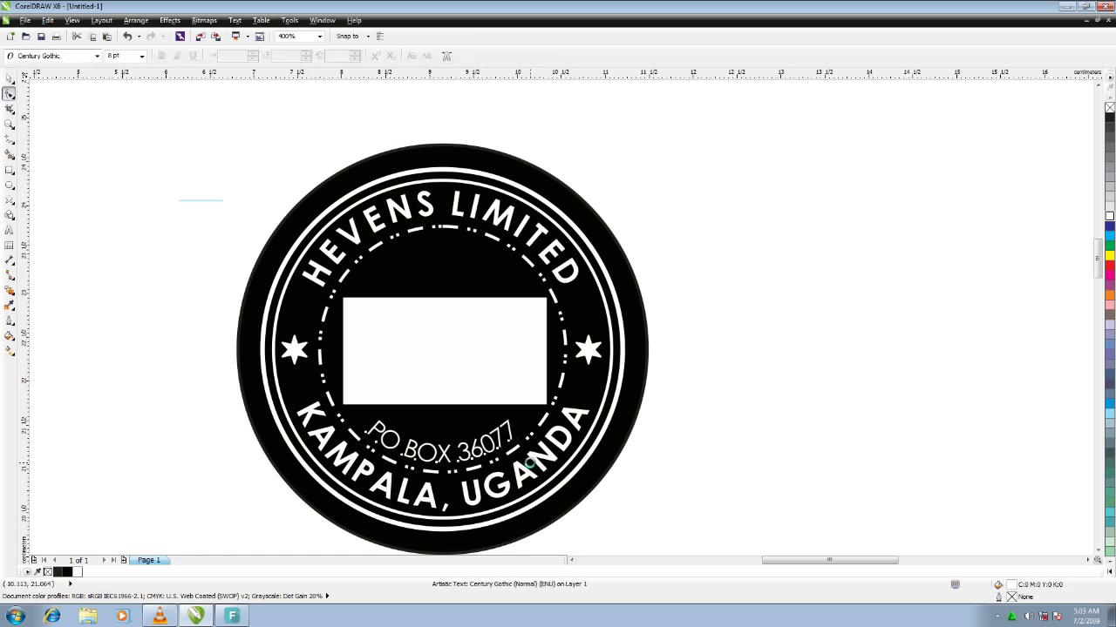
key("space")
left_click(244, 163)
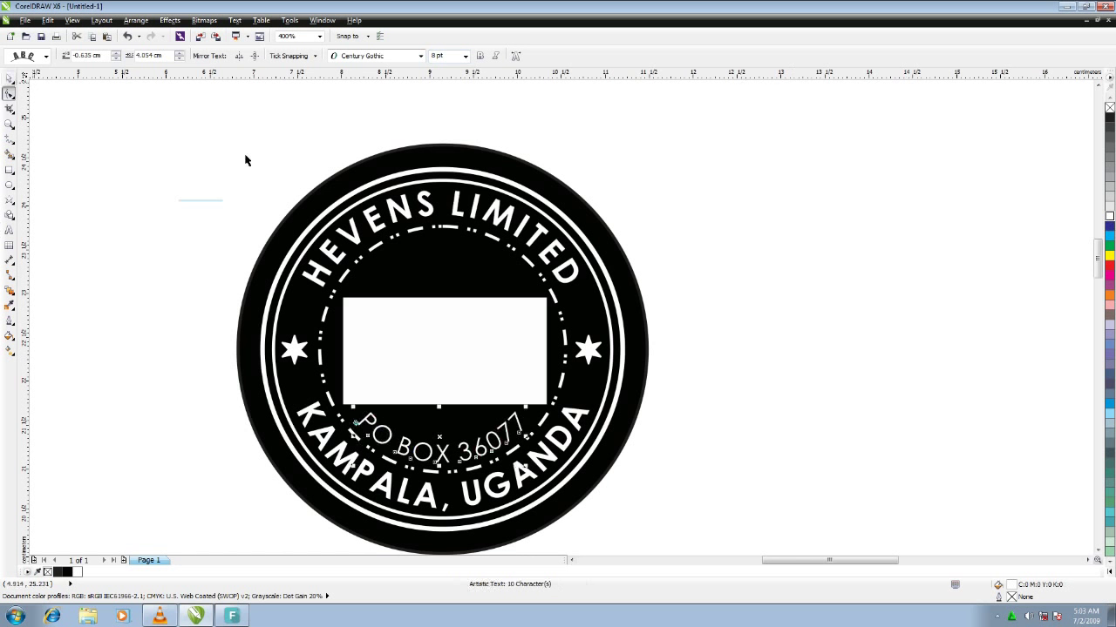
Remove the outline from the seal's outer black circle
left_click(635, 277)
right_click(1109, 107)
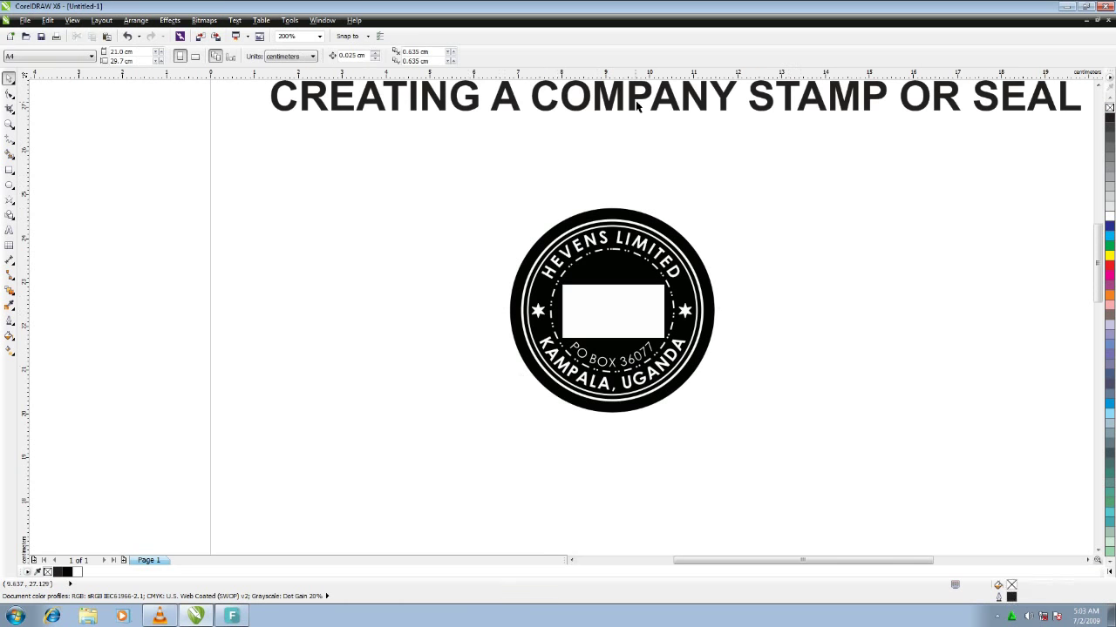
left_click(676, 101)
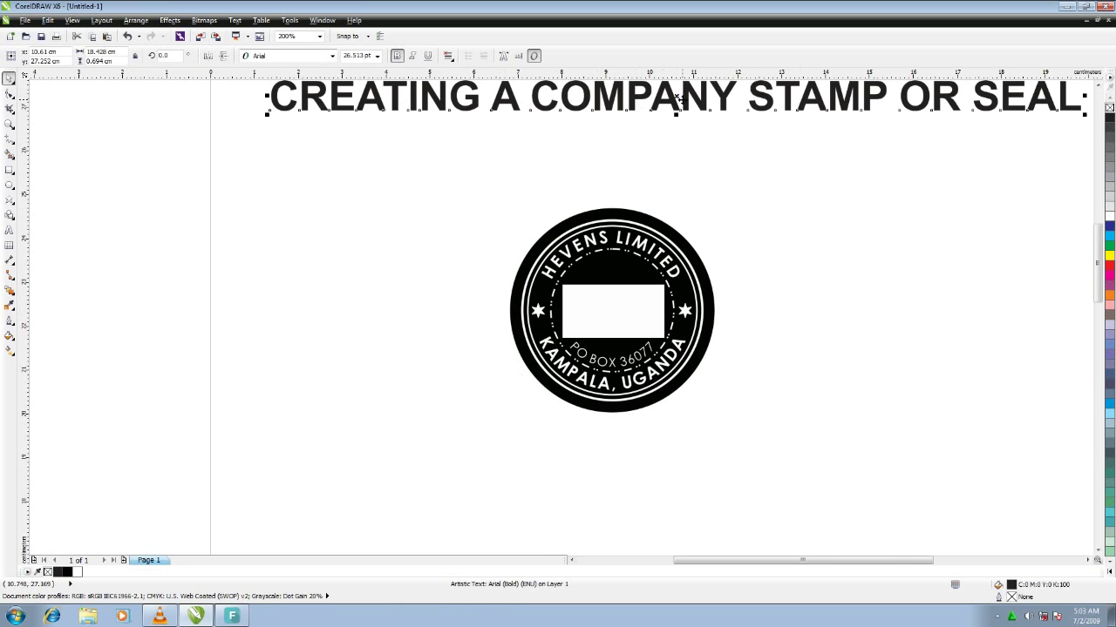
left_click(747, 366)
Make the curved PO box text bold and set its size to 7 pt
scroll(747, 366, "up", 2)
left_click(610, 354)
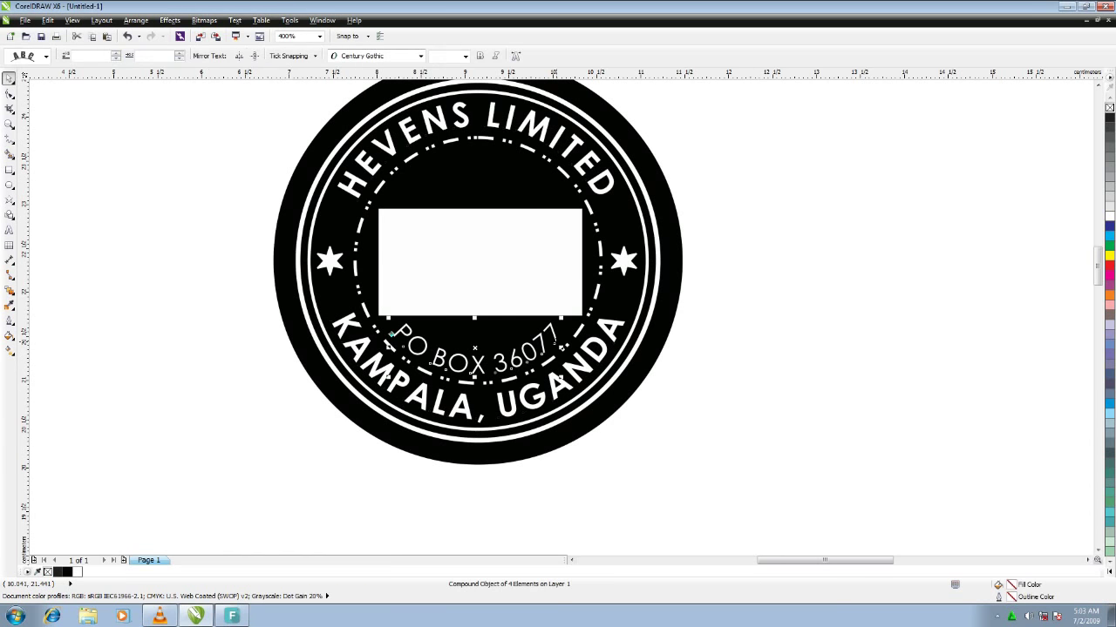
left_click(480, 56)
left_click(464, 56)
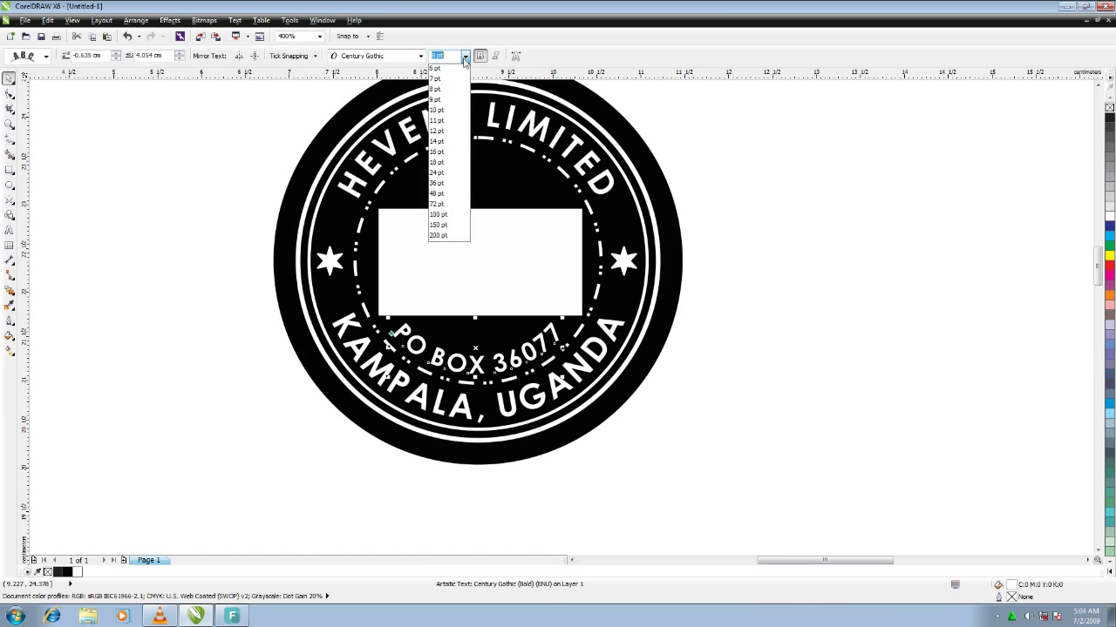
left_click(445, 80)
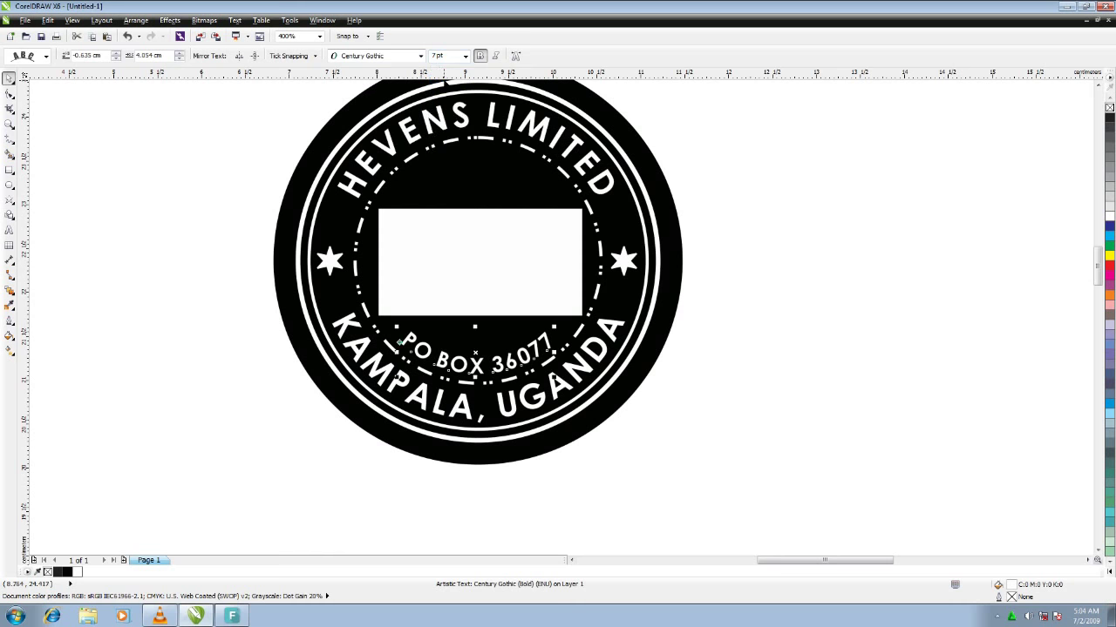
left_click(750, 212)
scroll(749, 212, "down", 2)
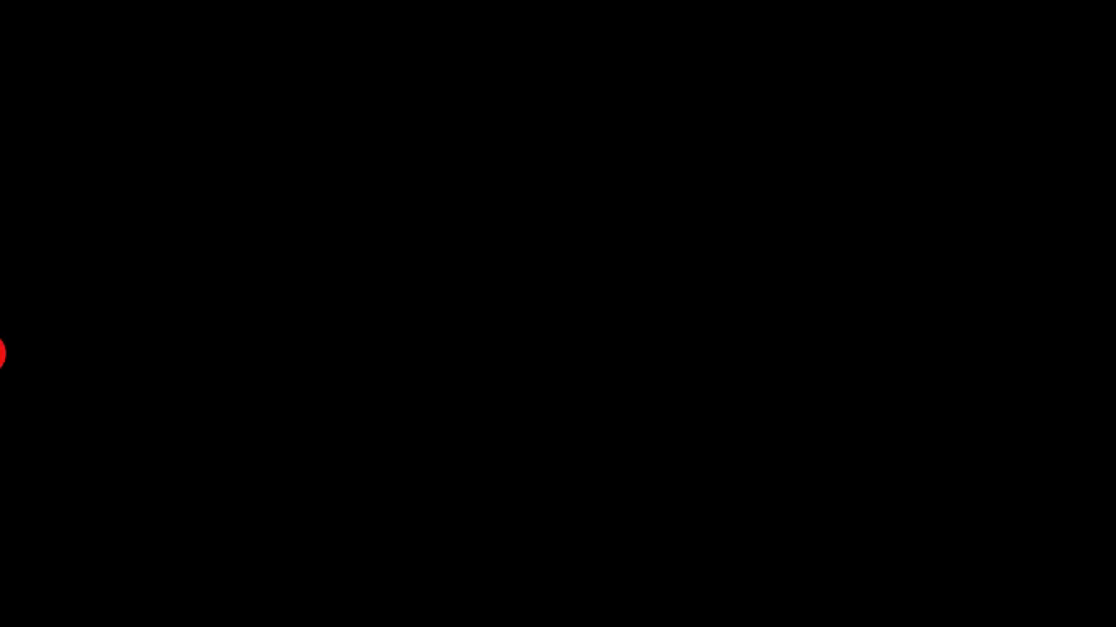